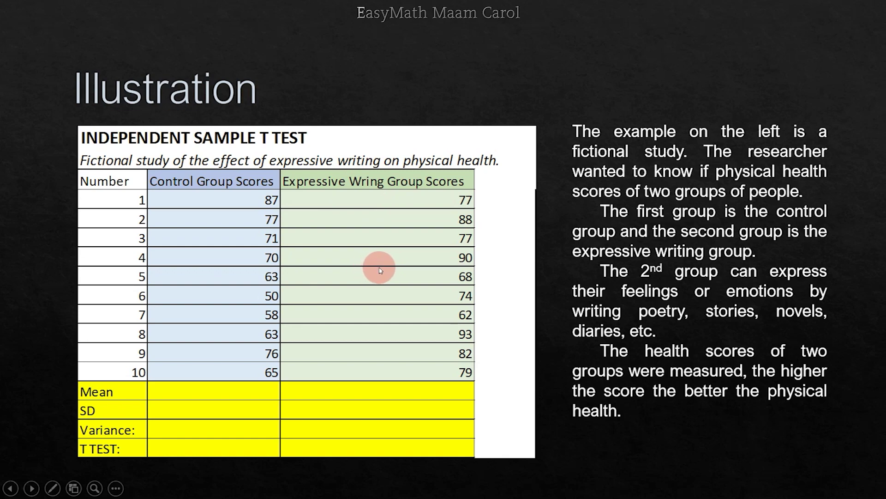
# Leave the slideshow and bring up the Excel worksheet with the independent sample t-test table
pyautogui.press('Escape')
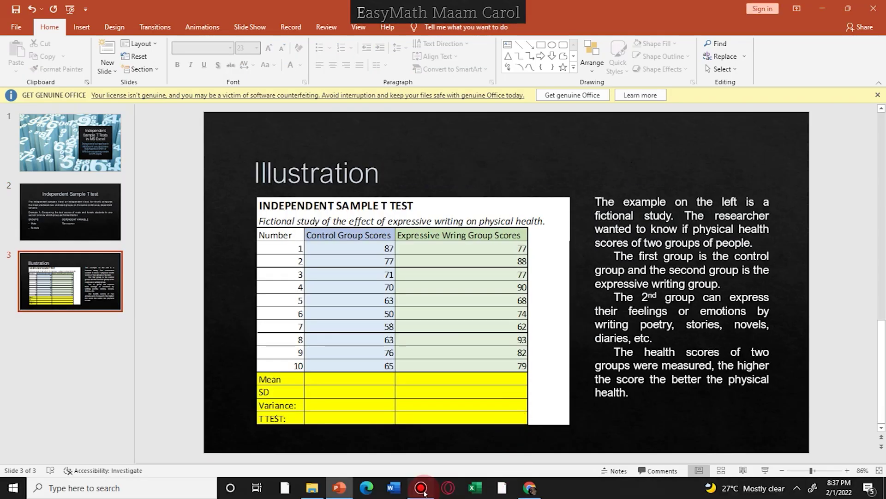
pyautogui.click(420, 488)
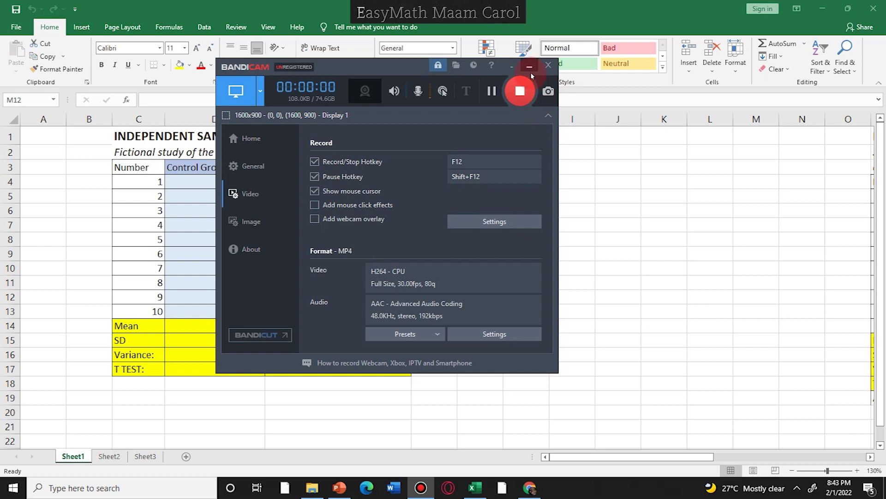
pyautogui.click(530, 65)
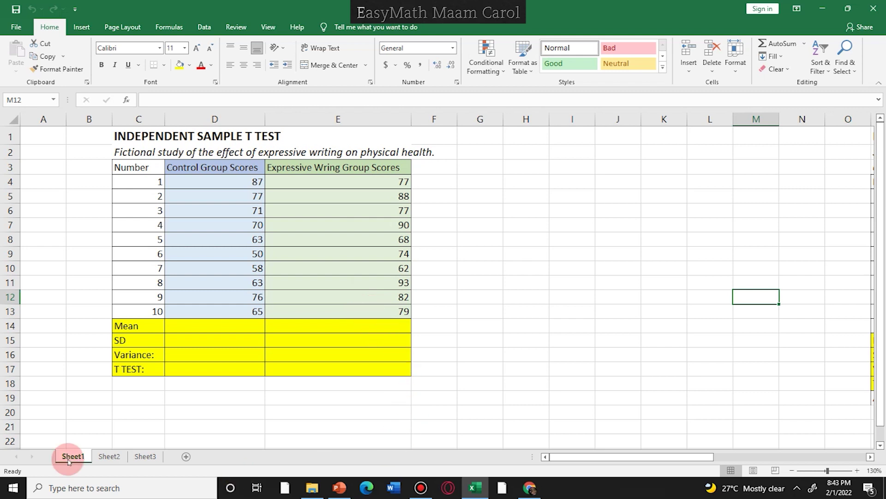
# Enter the note 'sample size: 20' in cell C18 below the T TEST row
pyautogui.click(136, 385)
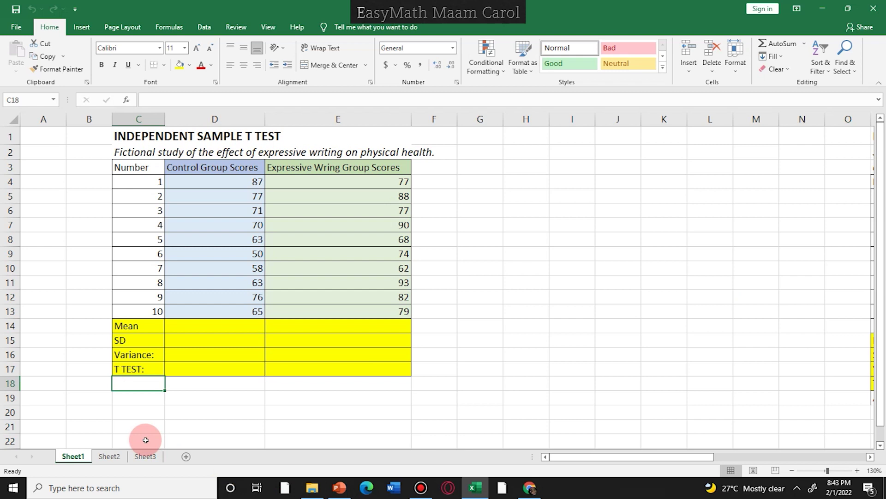
pyautogui.write('sample size: 20')
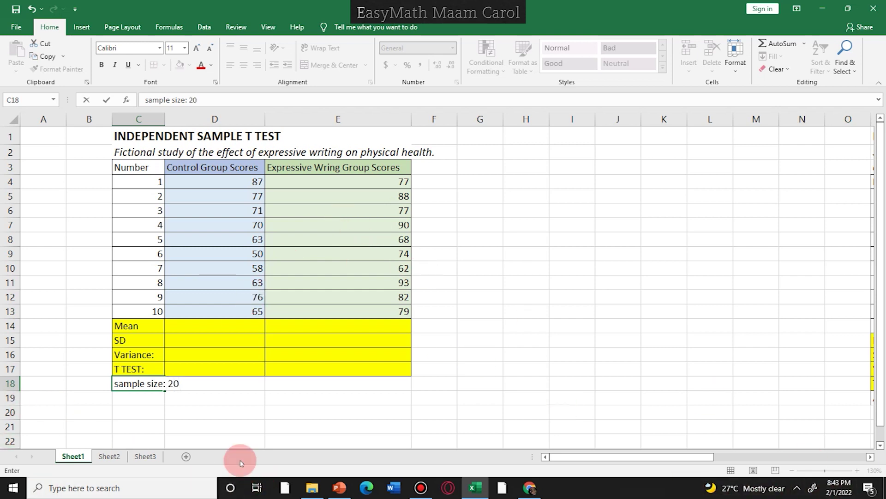
pyautogui.press('Return')
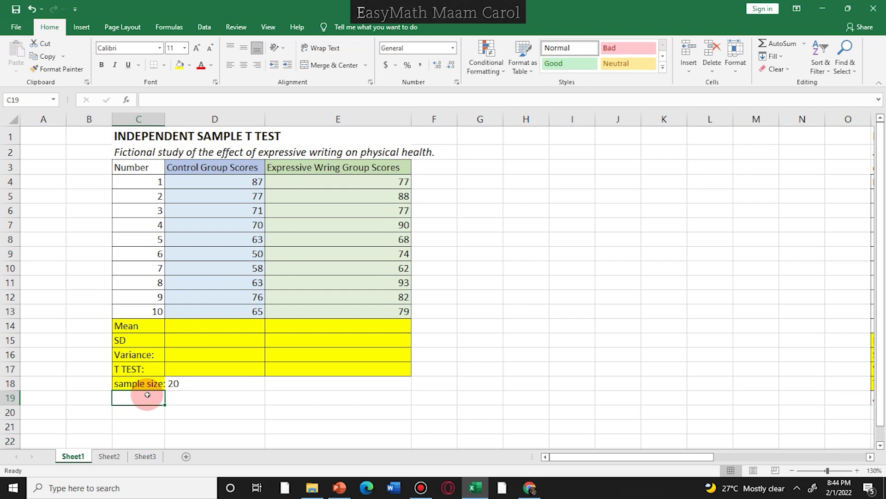
# Compute the control group mean in D14 with =AVERAGE(D4:D13), giving 68
pyautogui.click(197, 327)
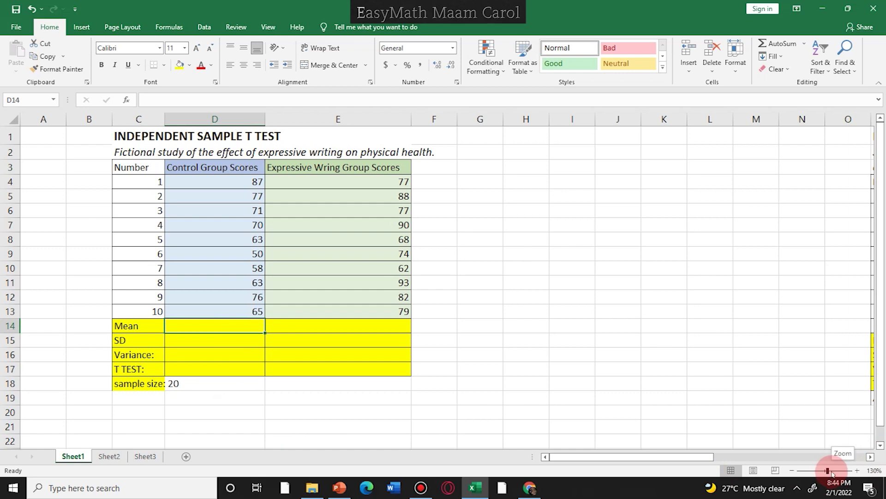
pyautogui.moveTo(827, 471); pyautogui.dragTo(831, 471)
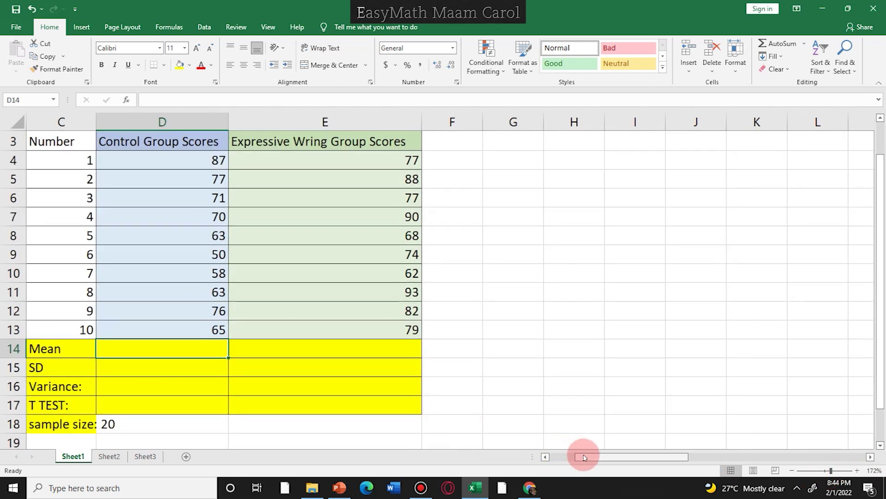
pyautogui.moveTo(584, 457); pyautogui.dragTo(570, 459)
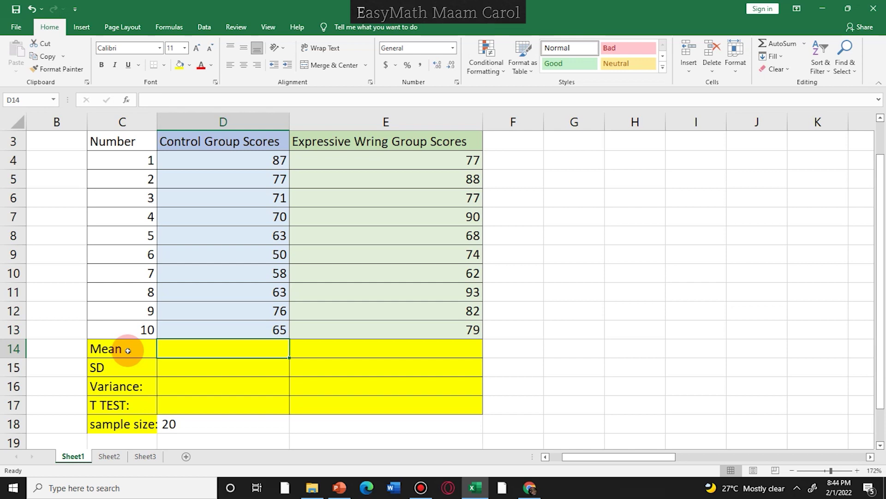
pyautogui.write('=')
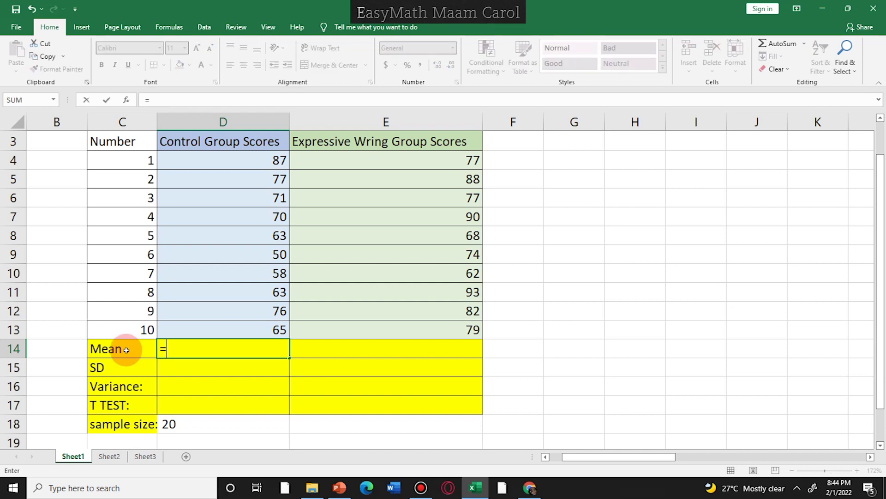
pyautogui.write('ave')
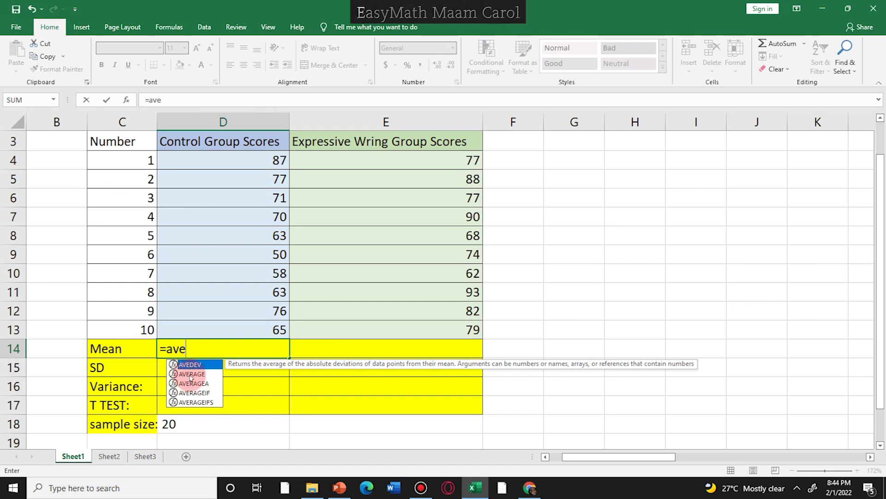
pyautogui.doubleClick(191, 378)
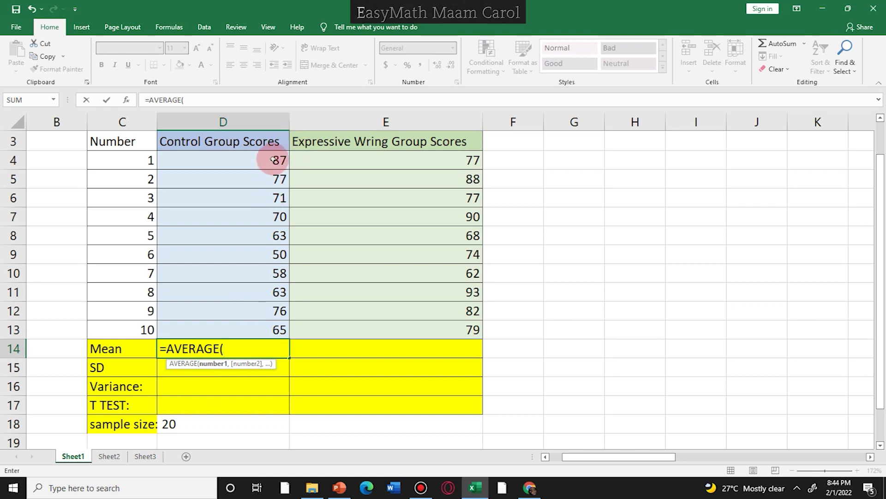
pyautogui.moveTo(272, 160); pyautogui.dragTo(287, 325)
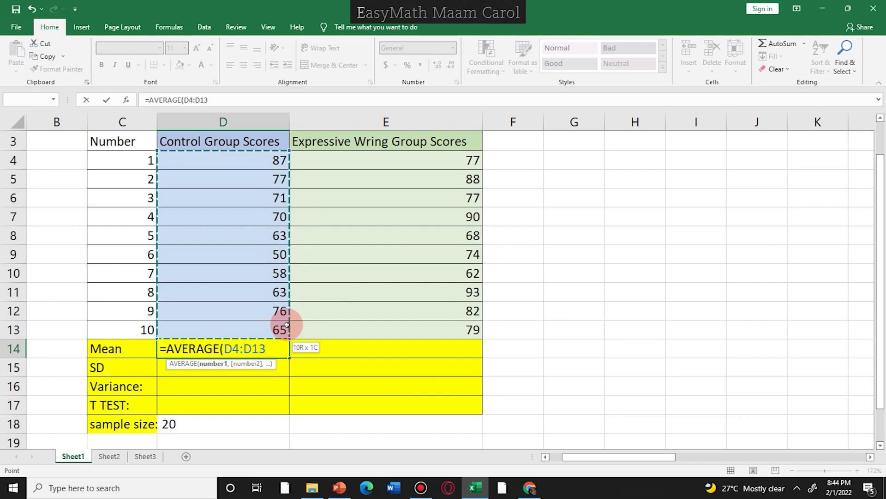
pyautogui.moveTo(287, 325); pyautogui.dragTo(285, 326)
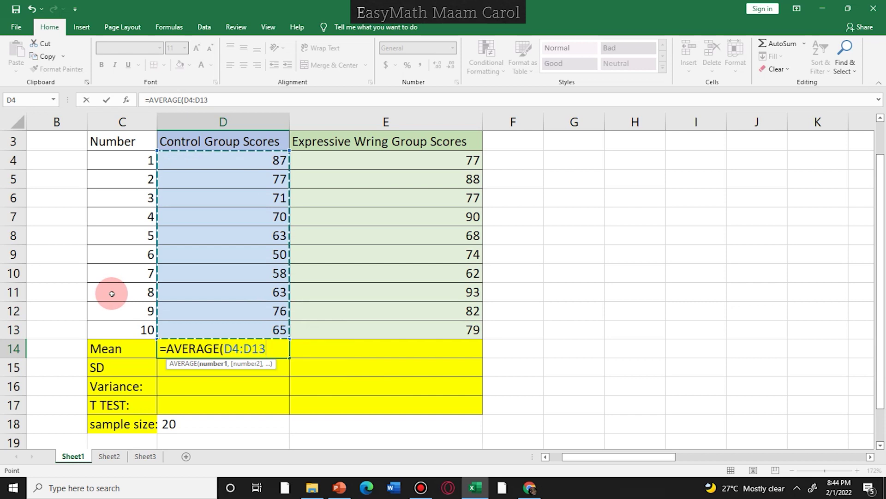
pyautogui.write(')')
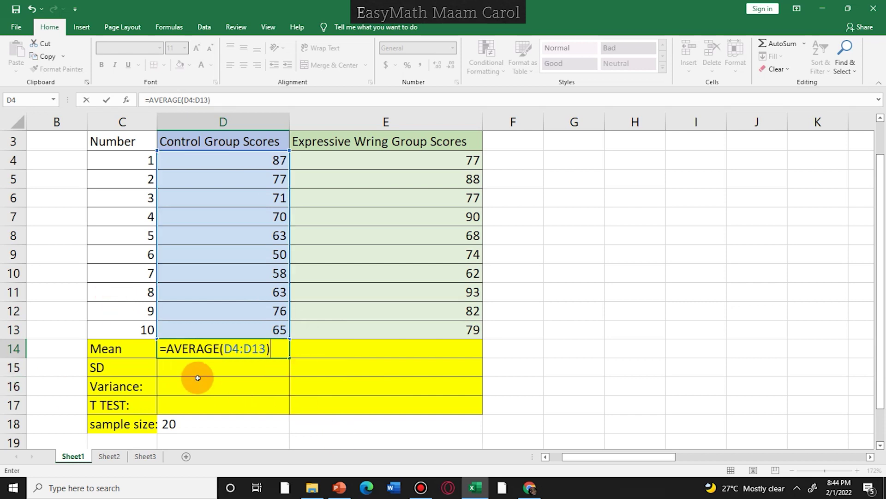
pyautogui.press('Return')
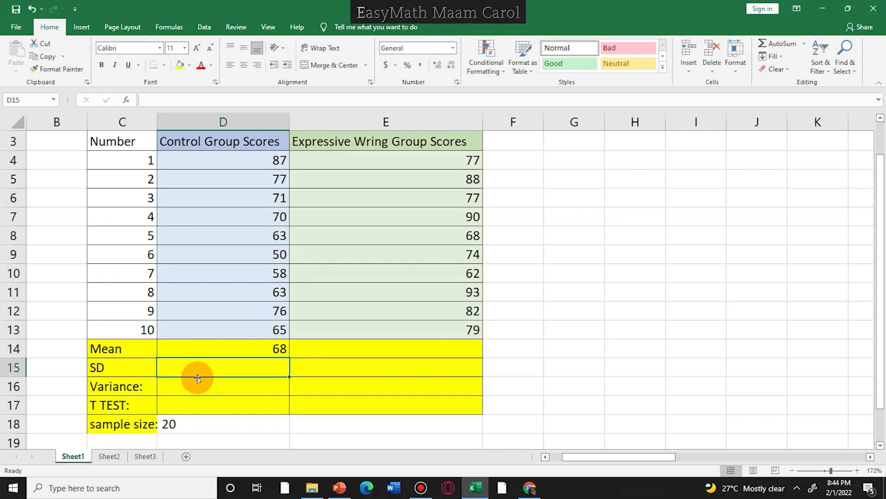
# Fill the D14 mean formula into E14, giving the expressive writing group's mean of 79
pyautogui.click(279, 349)
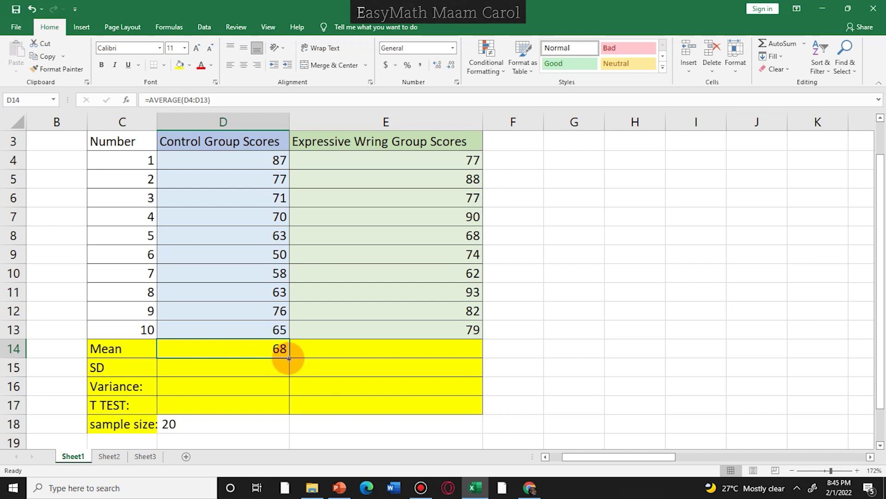
pyautogui.moveTo(288, 359); pyautogui.dragTo(481, 359)
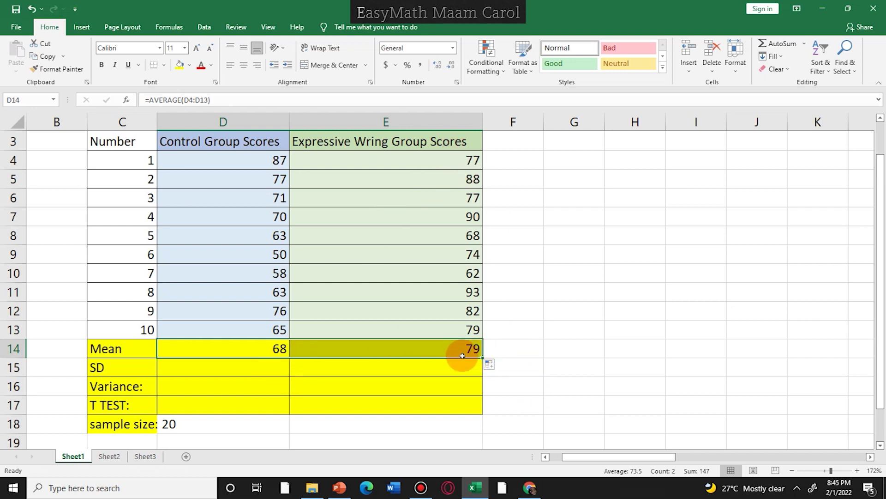
pyautogui.click(256, 370)
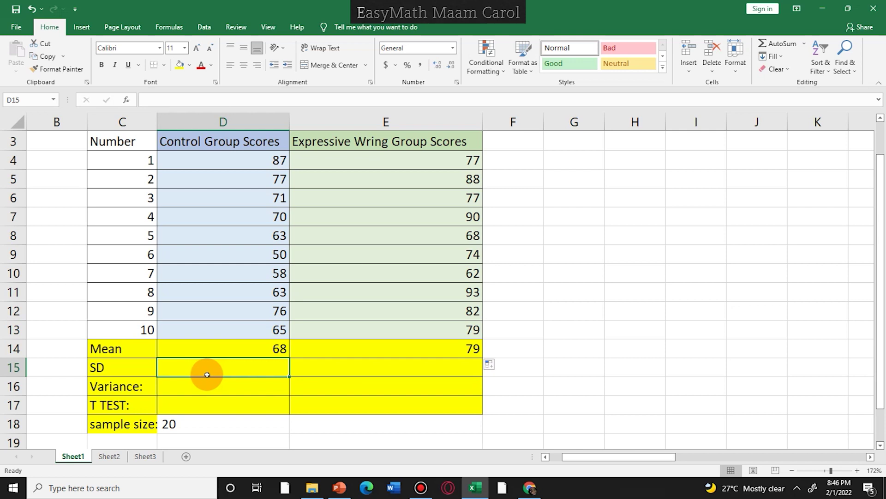
# Enter =STDEV.S(D4:D13) in D15, giving the control standard deviation 10.55146119
pyautogui.write('=')
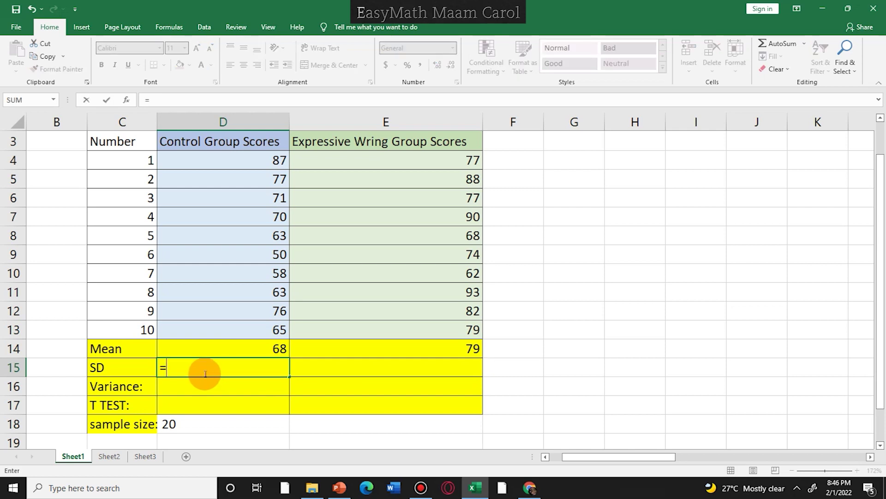
pyautogui.write('st')
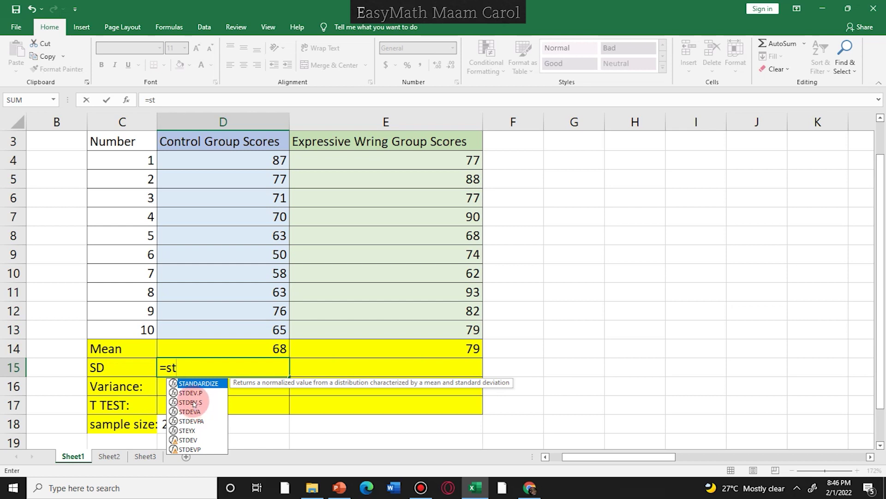
pyautogui.doubleClick(194, 403)
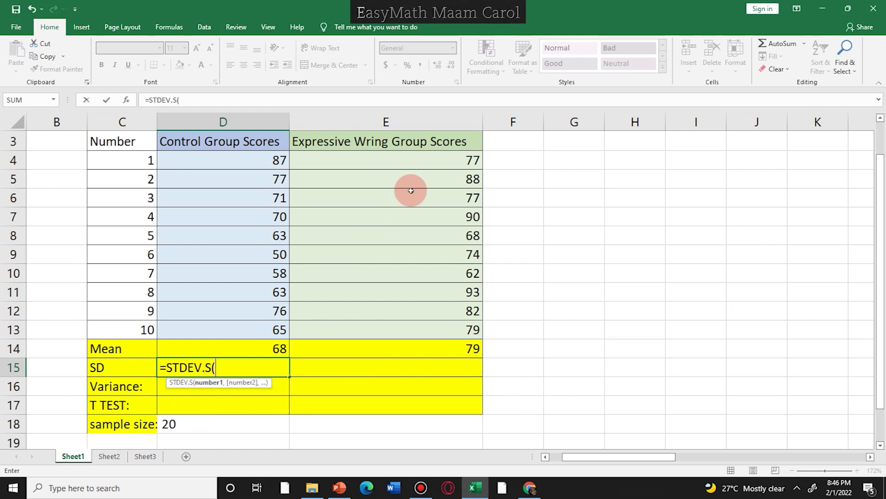
pyautogui.moveTo(292, 160); pyautogui.dragTo(280, 338)
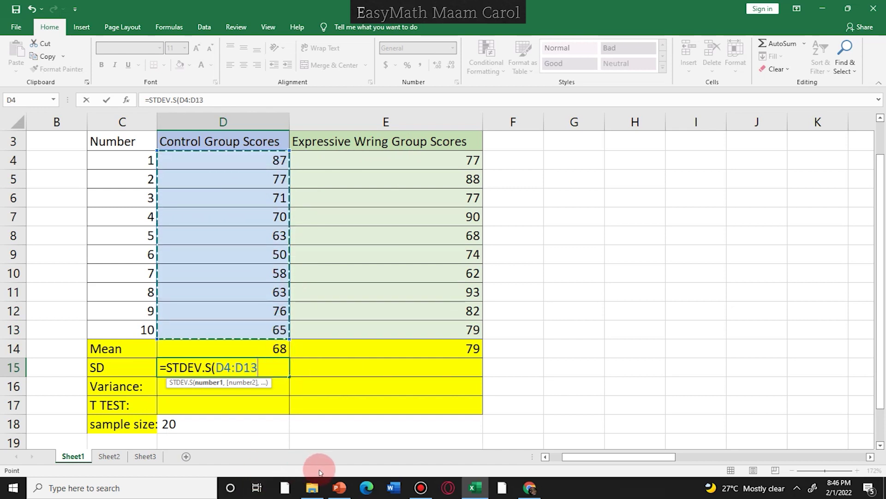
pyautogui.write(')')
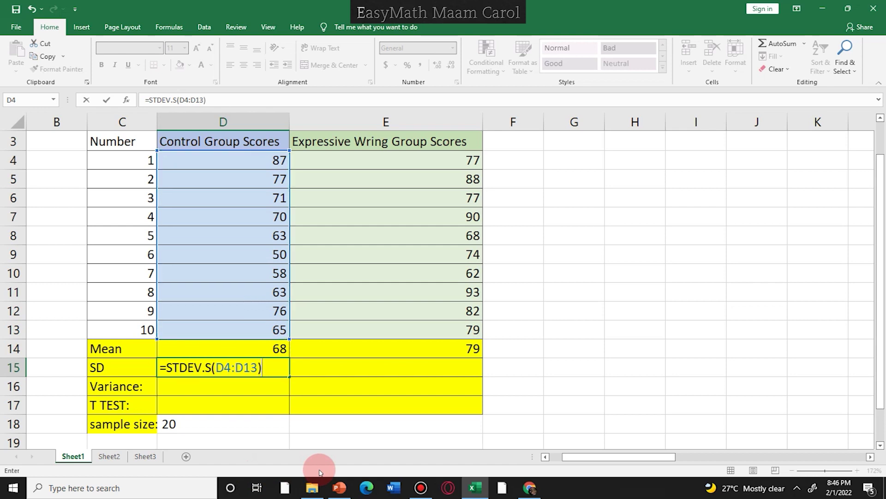
pyautogui.press('Return')
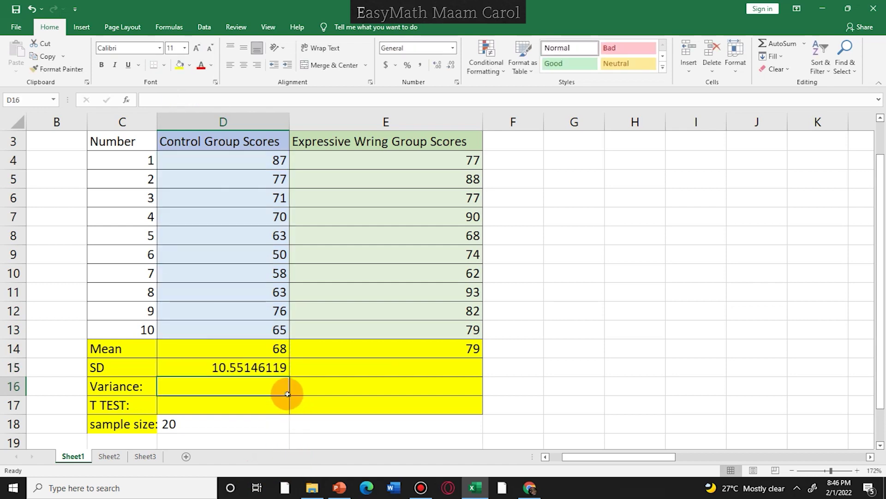
pyautogui.click(258, 369)
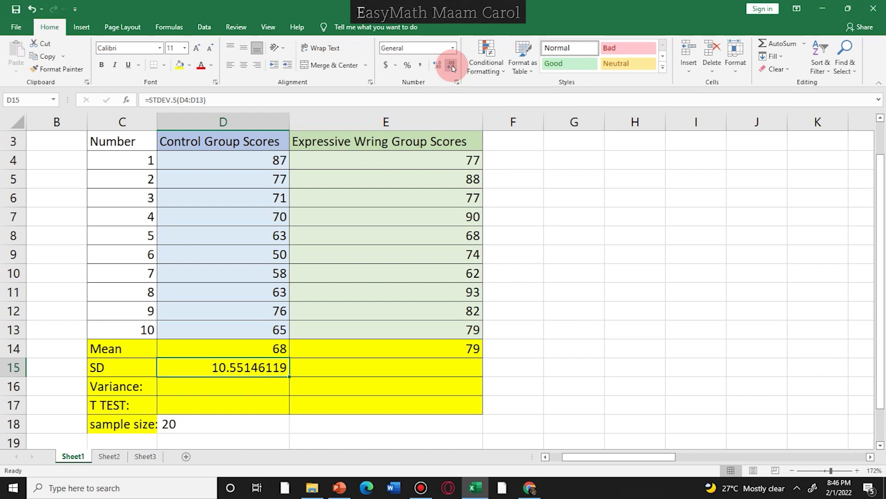
# Round the control SD in D15 to two decimals, showing 10.55
pyautogui.click(452, 66)
pyautogui.click(451, 66)
pyautogui.click(452, 66)
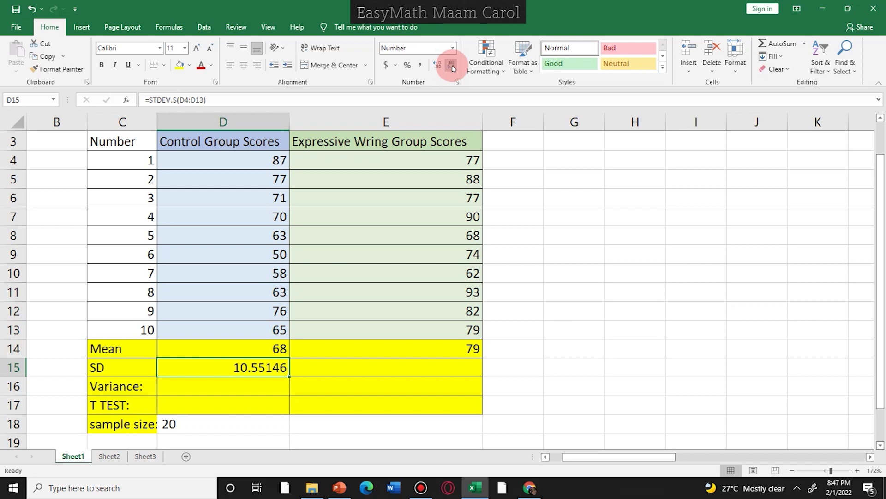
pyautogui.click(452, 66)
pyautogui.click(451, 66)
pyautogui.click(452, 66)
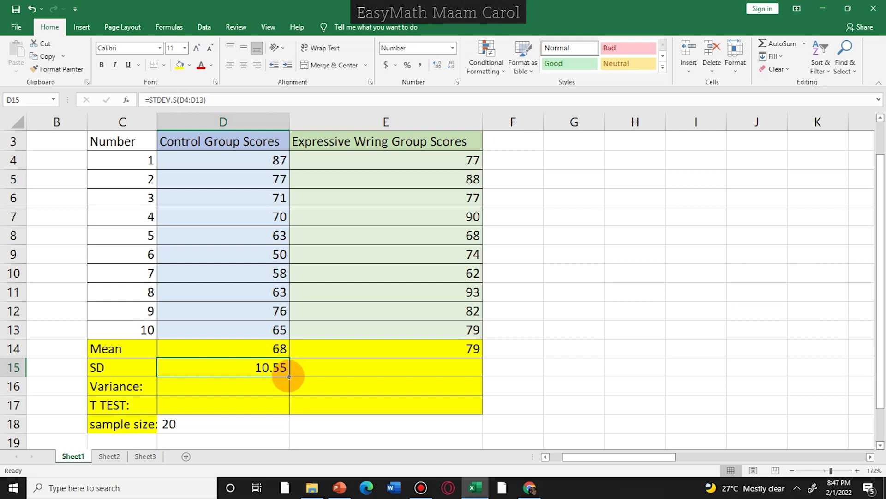
# Copy the SD formula into E15, giving 9.72 for the expressive writing group
pyautogui.moveTo(288, 376); pyautogui.dragTo(288, 376)
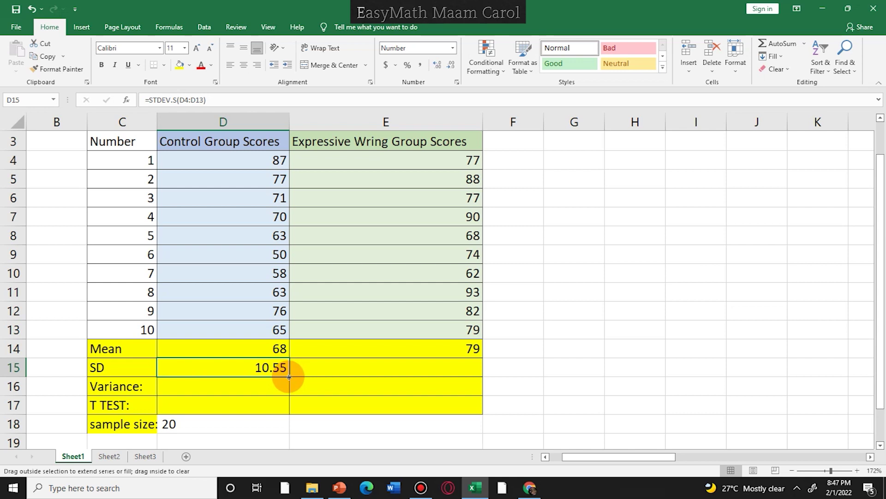
pyautogui.moveTo(288, 376); pyautogui.dragTo(471, 375)
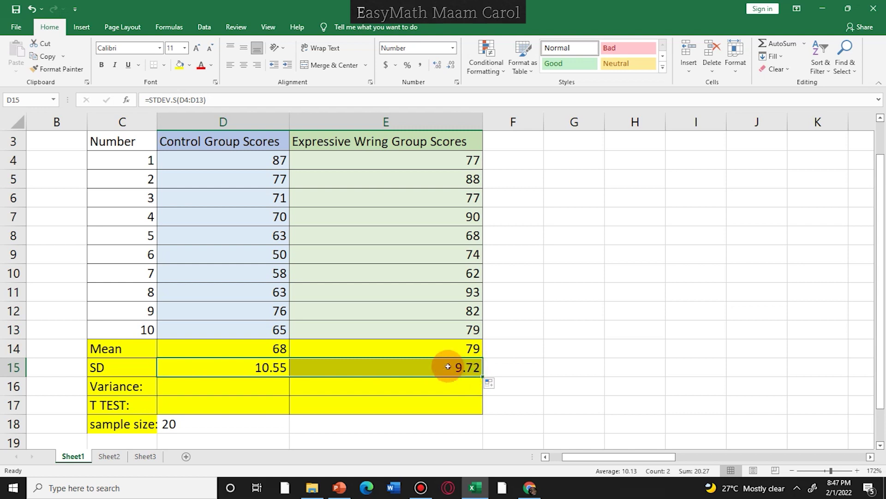
pyautogui.click(233, 386)
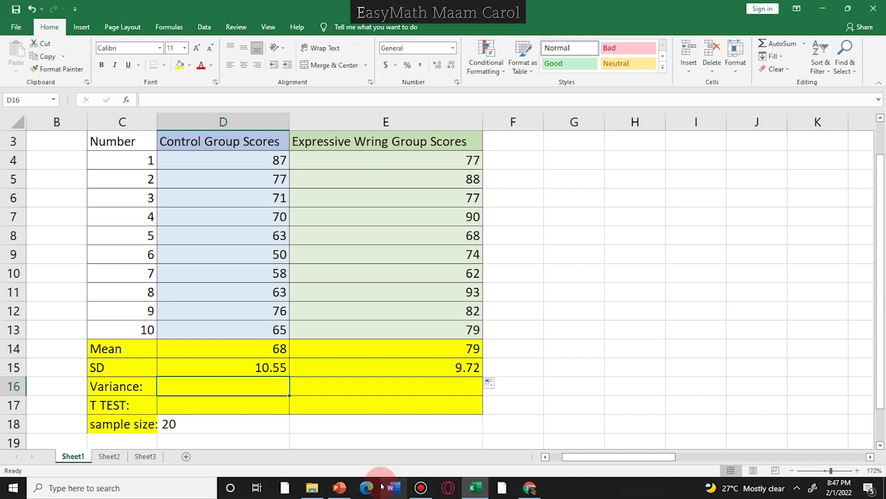
# Enter =VAR.S(D4:D13) in D16, giving the control variance 111.3333333
pyautogui.write('=')
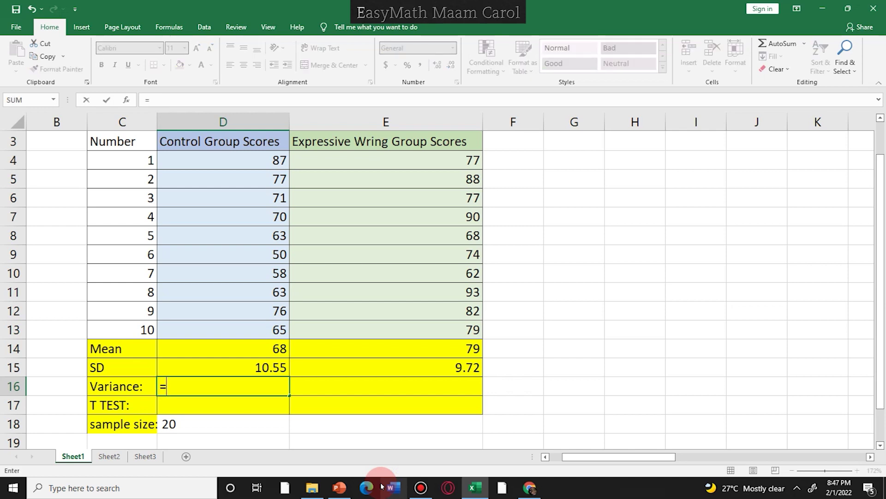
pyautogui.write('va')
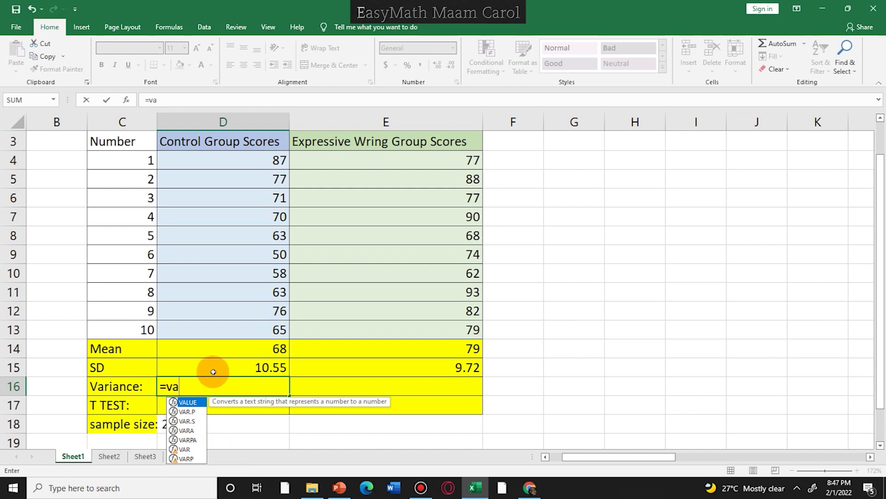
pyautogui.click(188, 422)
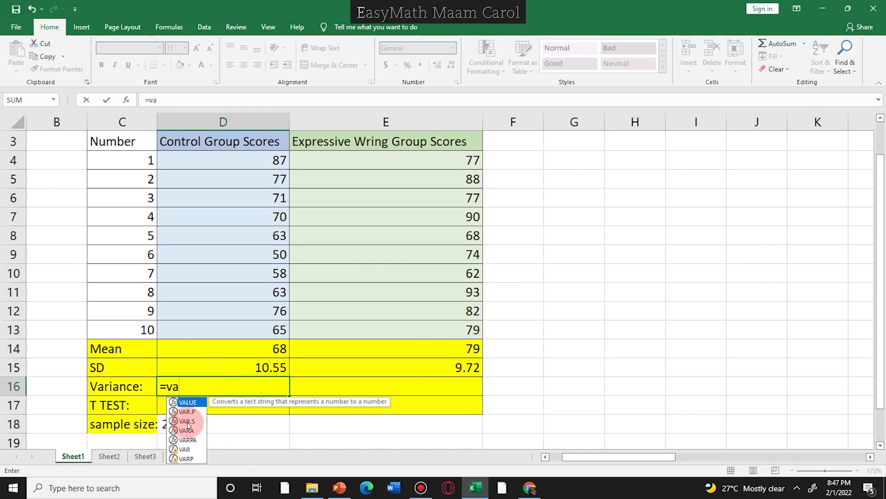
pyautogui.doubleClick(187, 422)
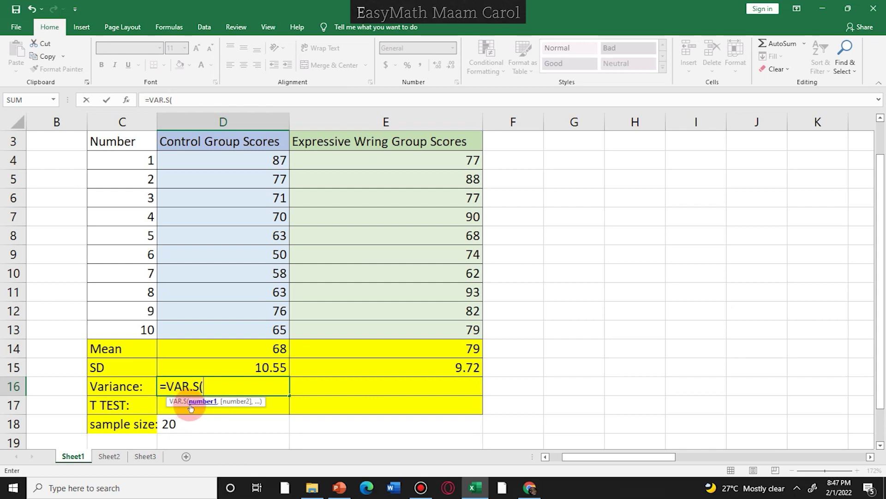
pyautogui.moveTo(272, 160); pyautogui.dragTo(265, 331)
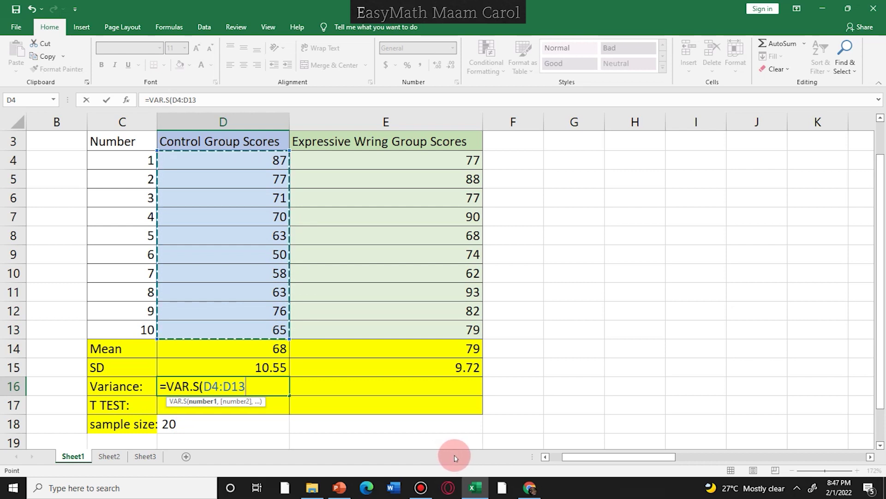
pyautogui.write(')')
pyautogui.press('Return')
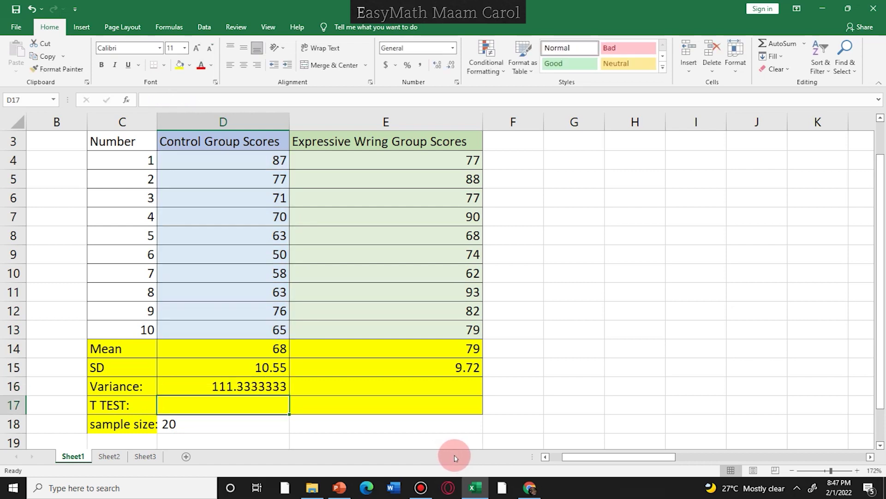
pyautogui.click(258, 389)
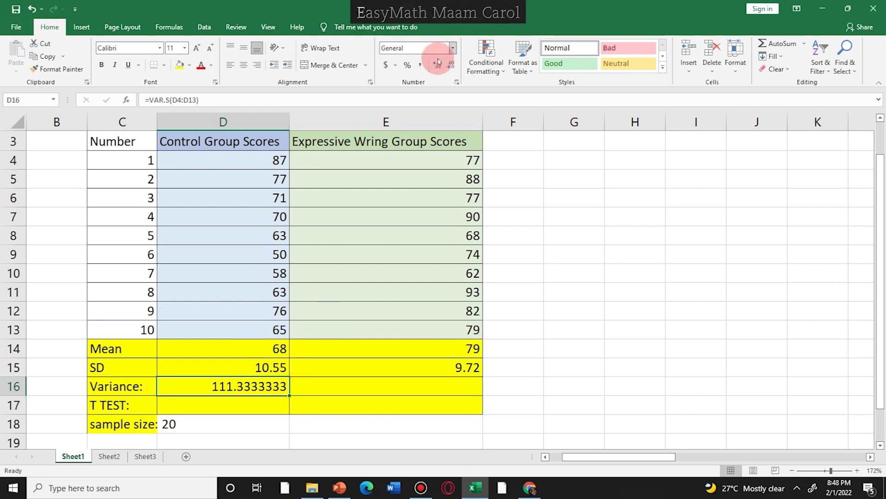
# Show the control variance in D16 to two decimals, 111.33
pyautogui.click(451, 68)
pyautogui.click(451, 69)
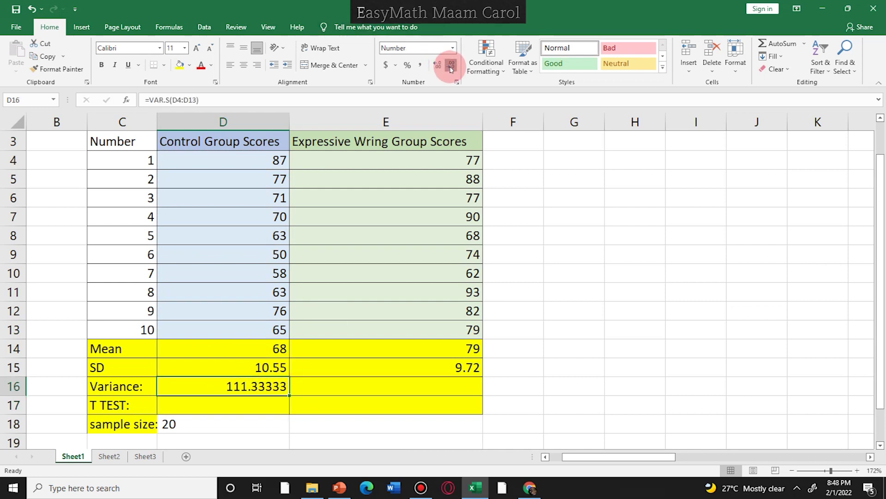
pyautogui.click(451, 69)
pyautogui.click(451, 69)
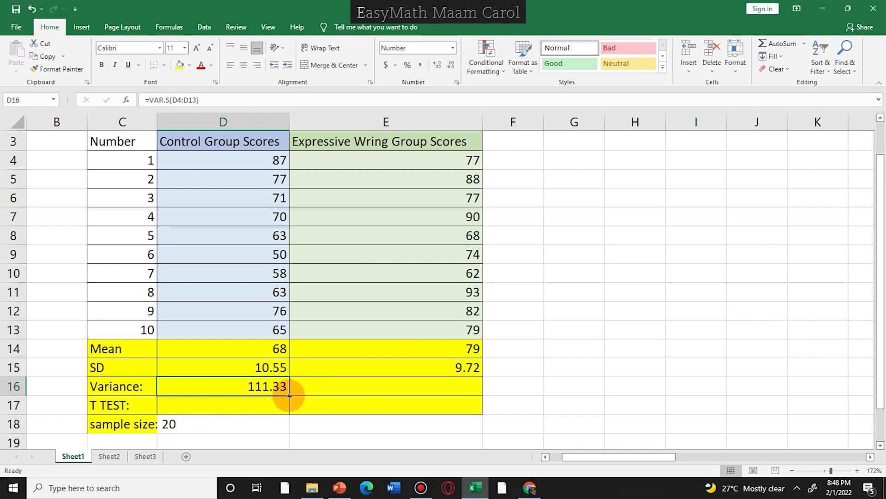
# Copy the variance formula into E16, giving 94.44 for the expressive writing group
pyautogui.moveTo(289, 396); pyautogui.dragTo(459, 391)
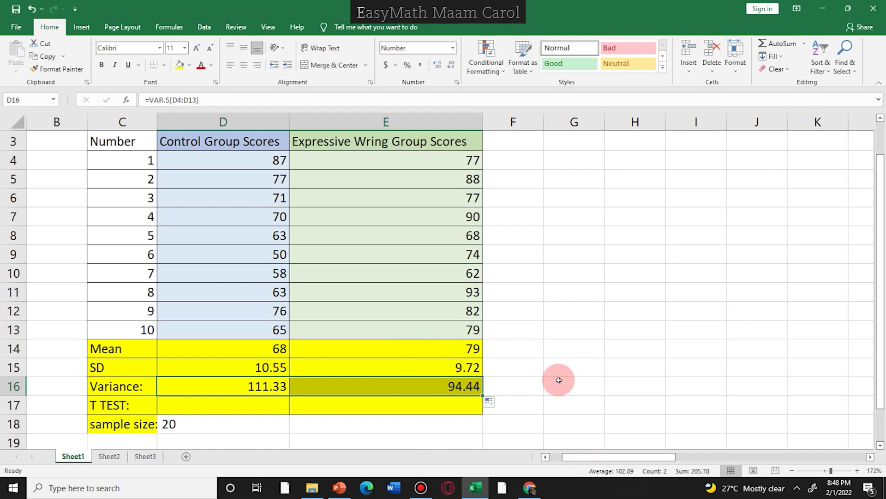
pyautogui.scroll(-1, 560, 379)
pyautogui.scroll(2, 561, 378)
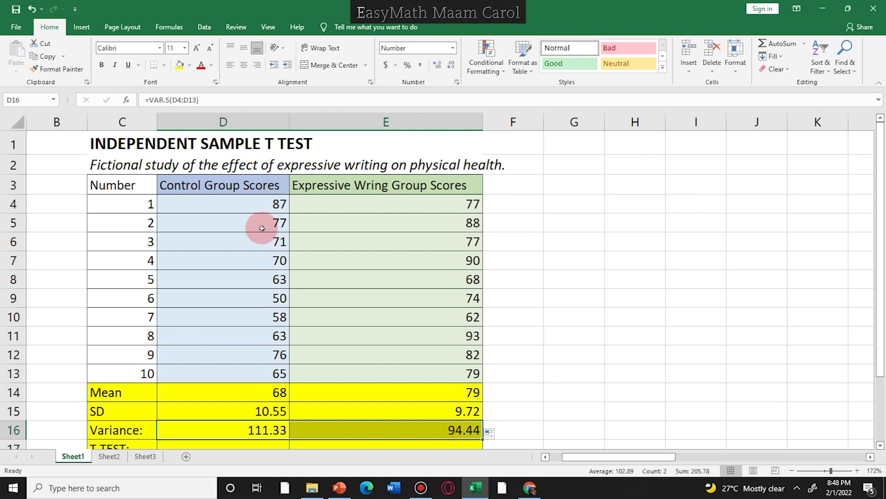
pyautogui.click(272, 393)
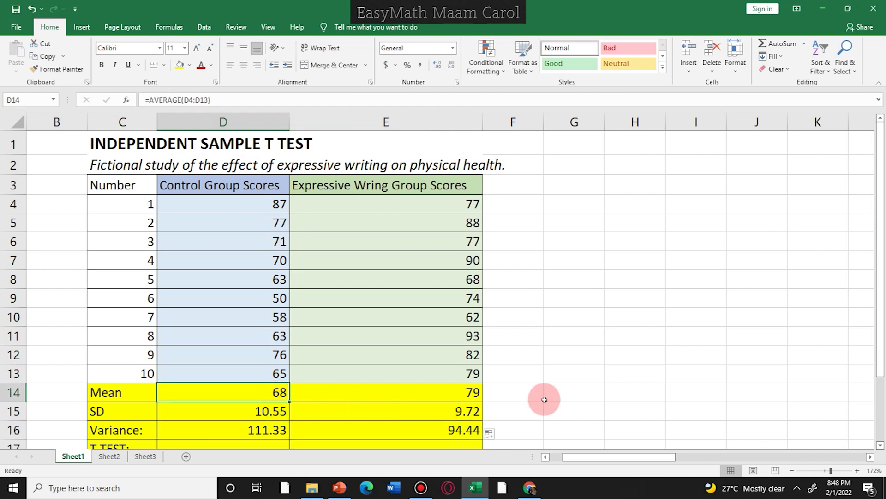
pyautogui.click(447, 395)
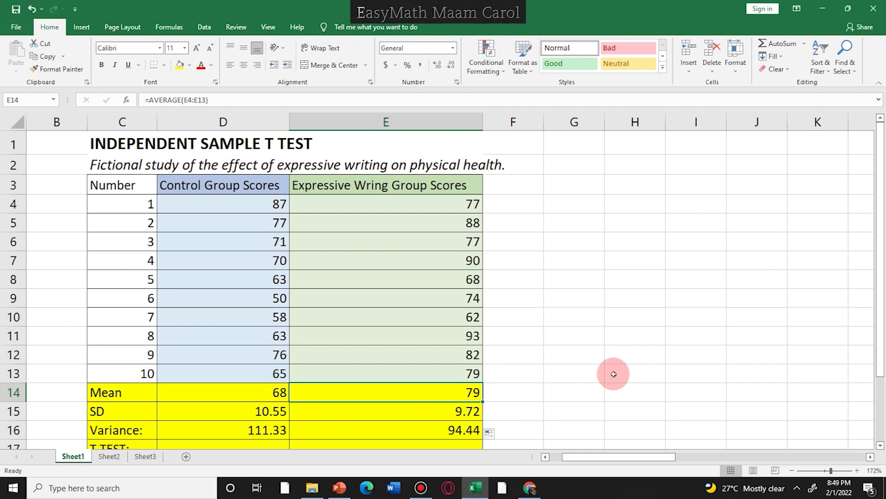
pyautogui.click(261, 394)
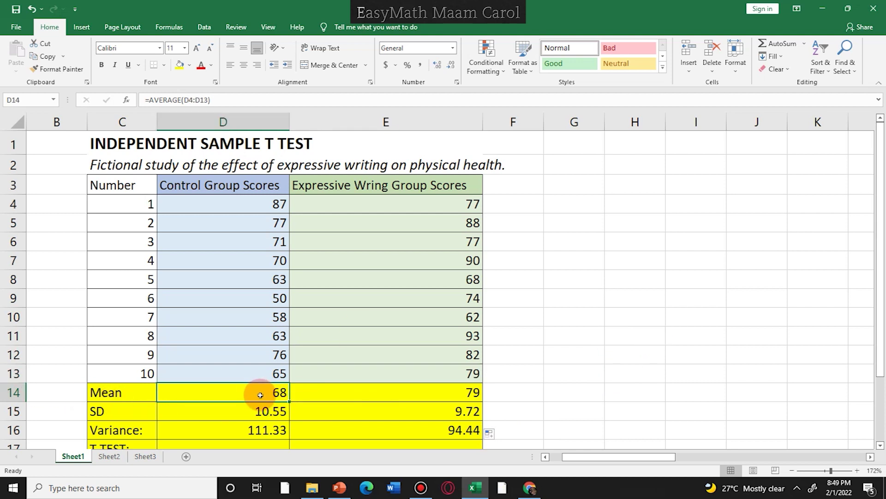
pyautogui.click(361, 393)
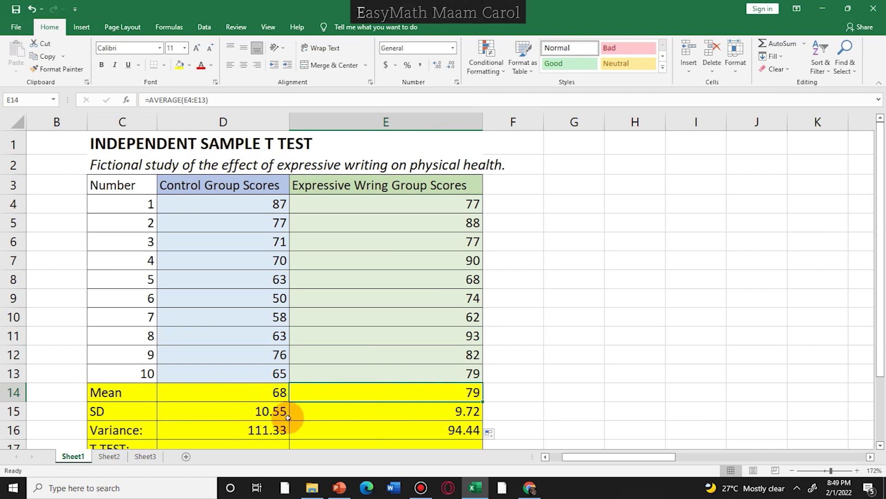
pyautogui.click(881, 445)
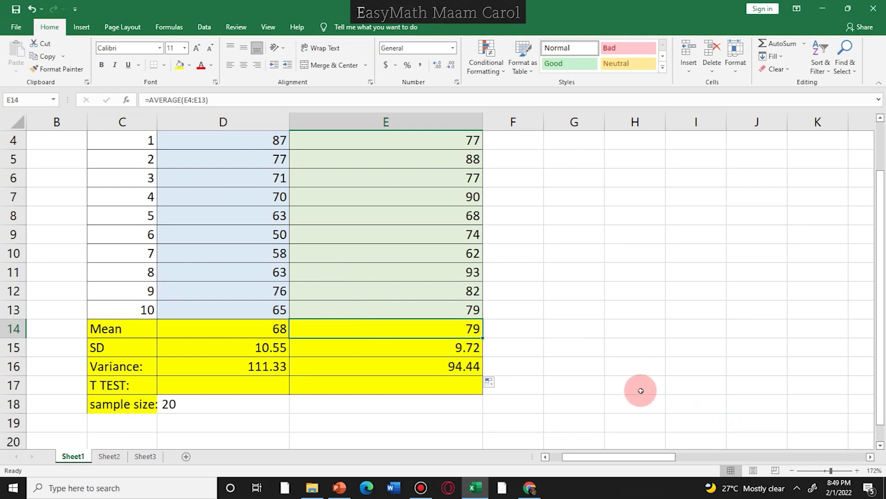
pyautogui.scroll(1, 641, 390)
pyautogui.scroll(-1, 638, 386)
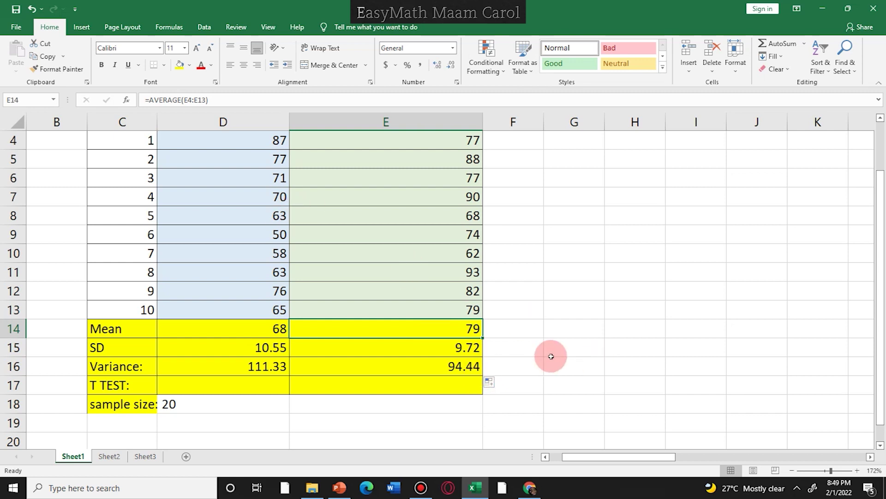
# Shade F14:F15 yellow and label it 'Descriptive Statistics'
pyautogui.moveTo(512, 329); pyautogui.dragTo(513, 347)
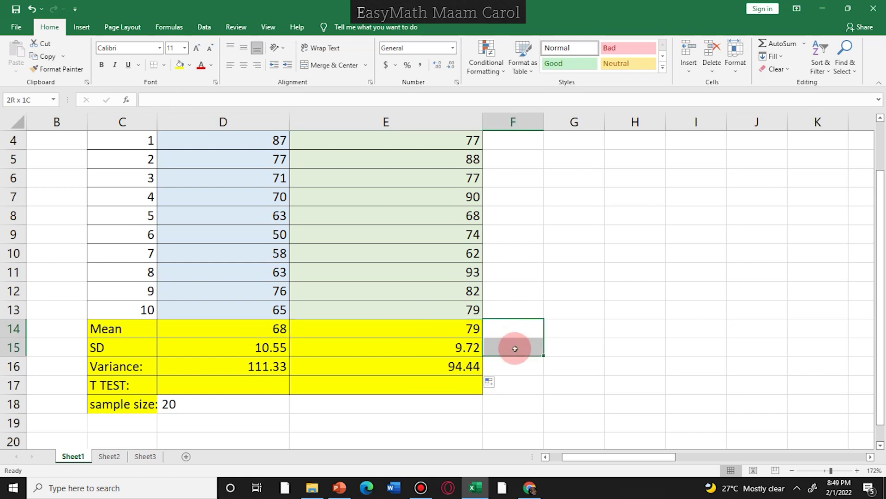
pyautogui.click(180, 65)
pyautogui.click(517, 329)
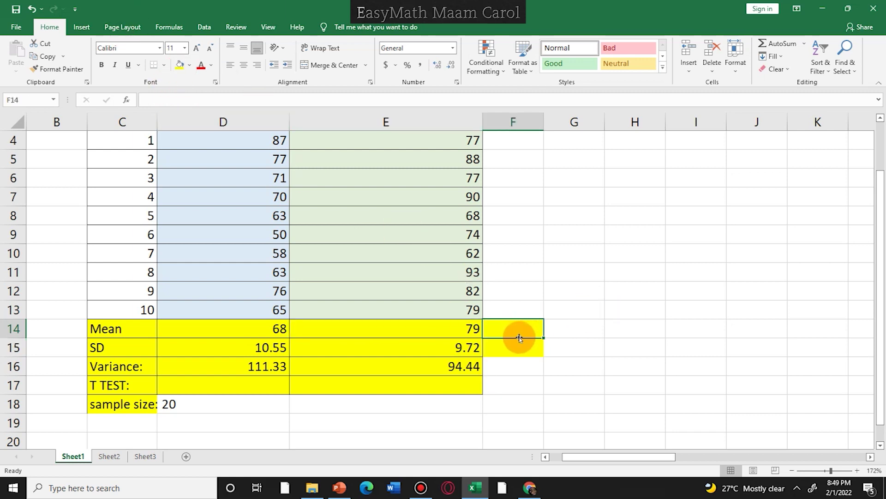
pyautogui.write('Des')
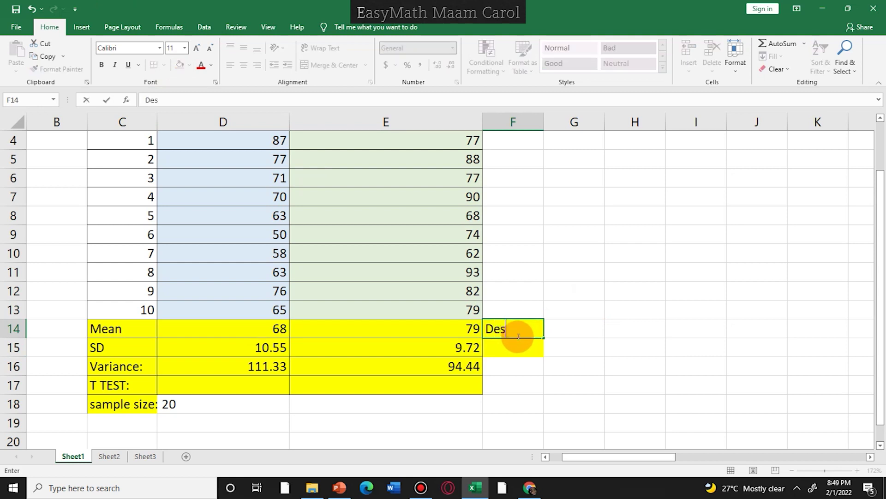
pyautogui.write('criptive Statistics')
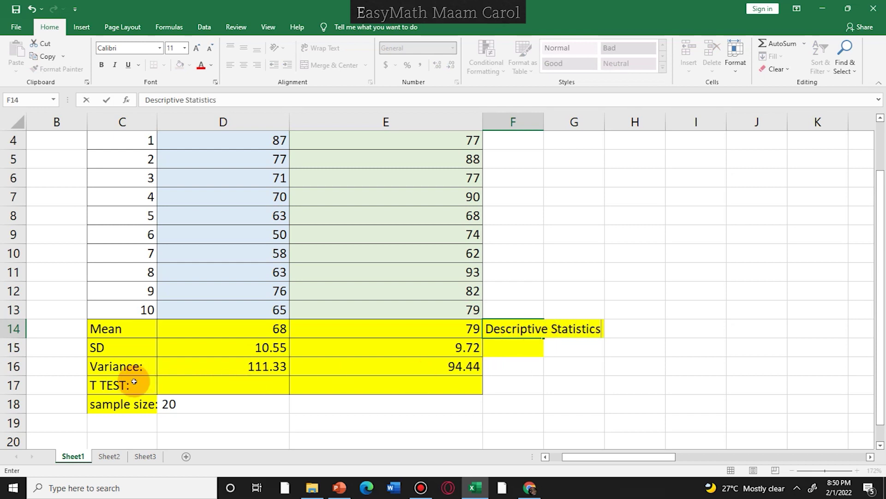
pyautogui.click(511, 387)
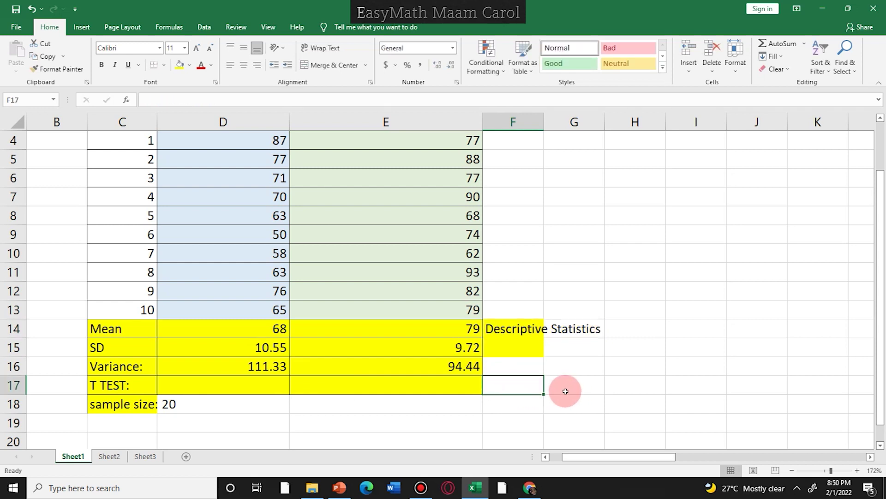
# Label F17 'Inferential Statistics' and fill it light green
pyautogui.write('Inferential Statistics')
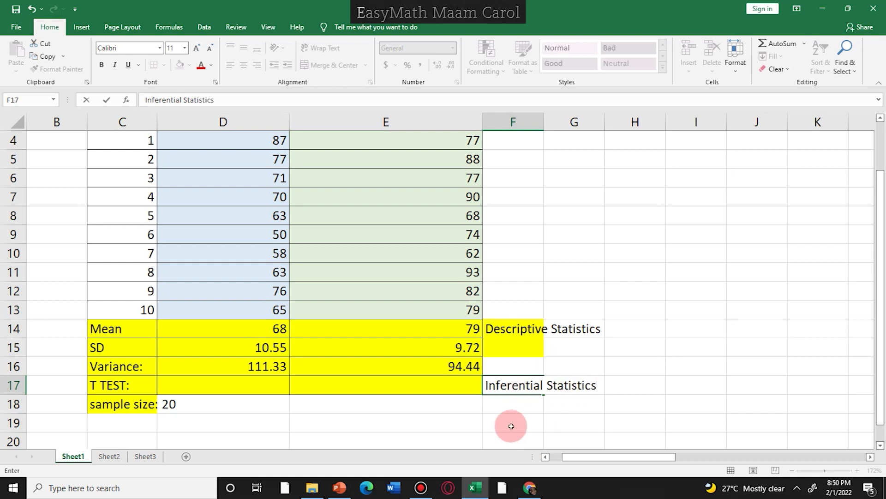
pyautogui.press('Return')
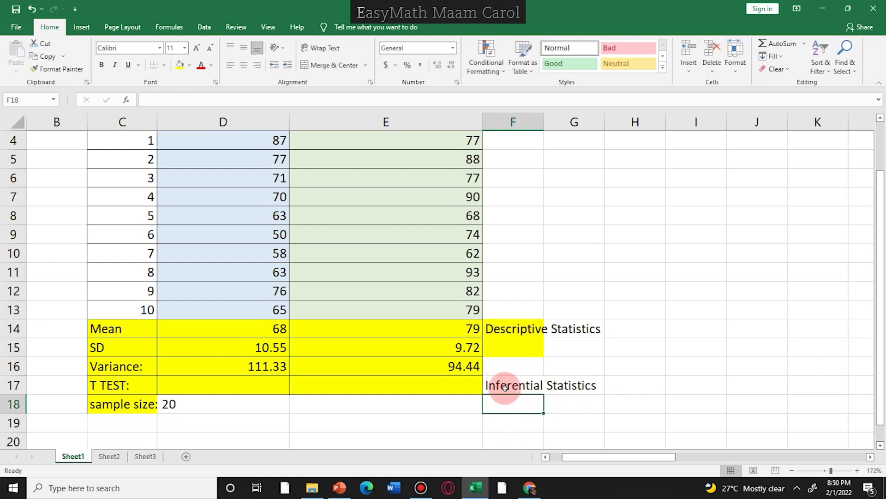
pyautogui.click(504, 387)
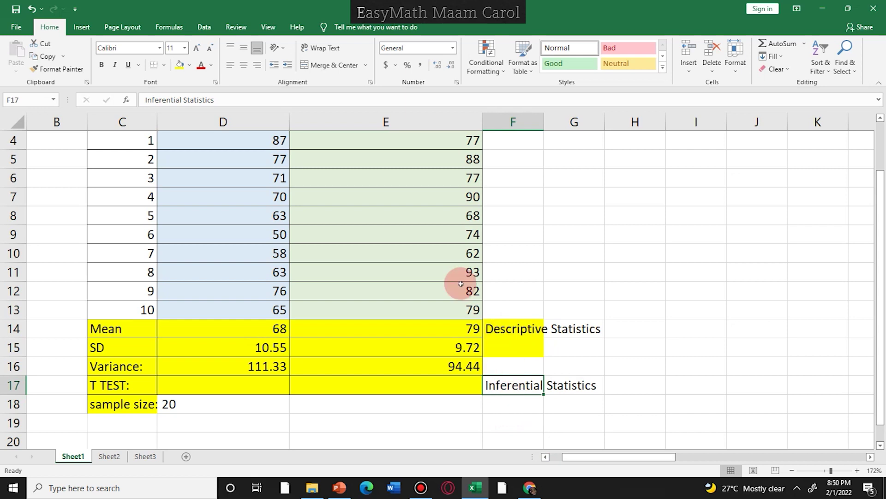
pyautogui.click(190, 67)
pyautogui.click(221, 150)
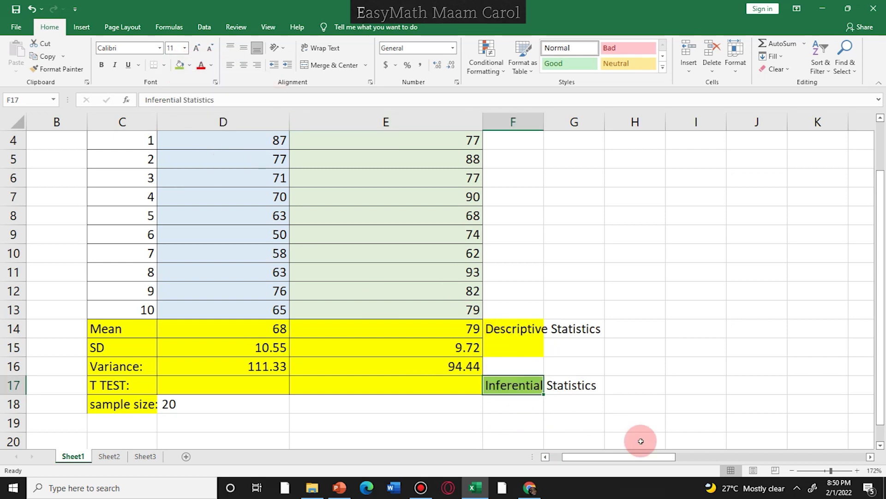
pyautogui.click(211, 379)
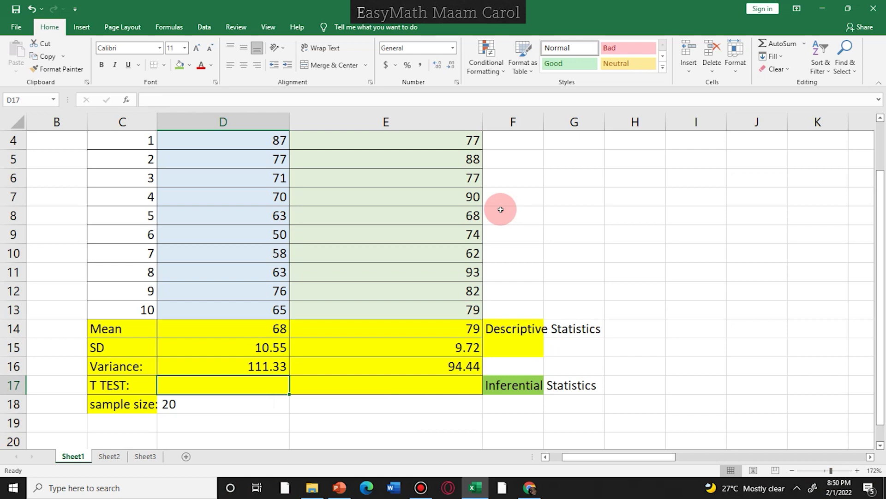
# Enter =TTEST(D4:D13,E4:E13,2,3) in D17, giving the p-value 0.026136447
pyautogui.write('=tt')
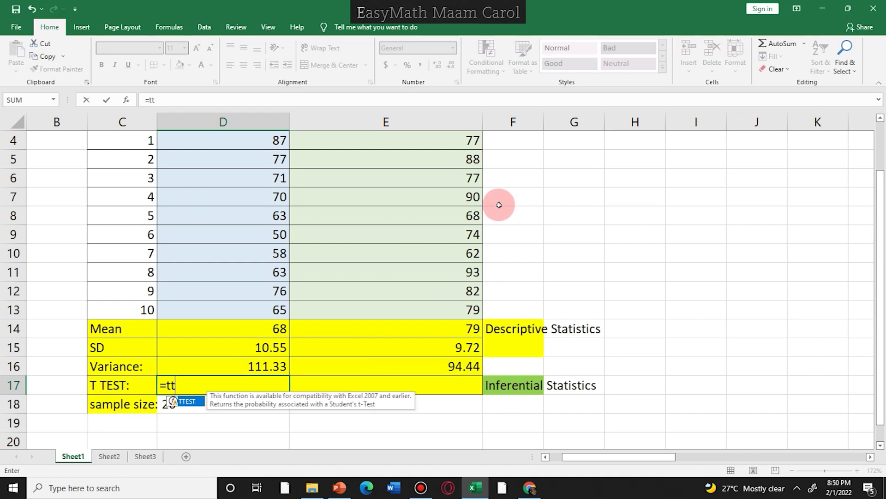
pyautogui.doubleClick(193, 401)
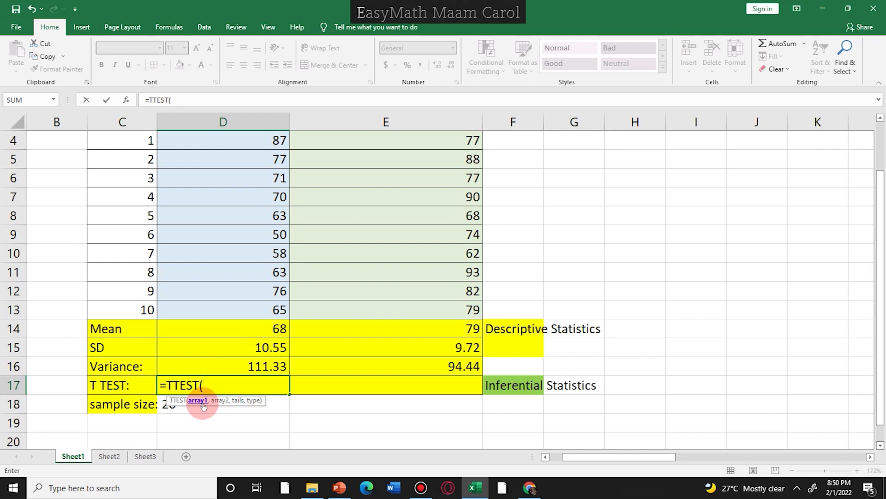
pyautogui.moveTo(284, 141); pyautogui.dragTo(274, 306)
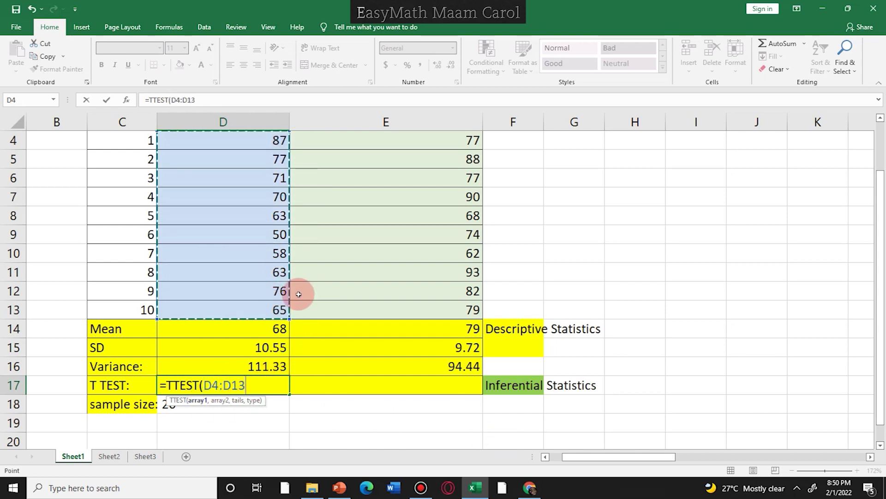
pyautogui.write(',')
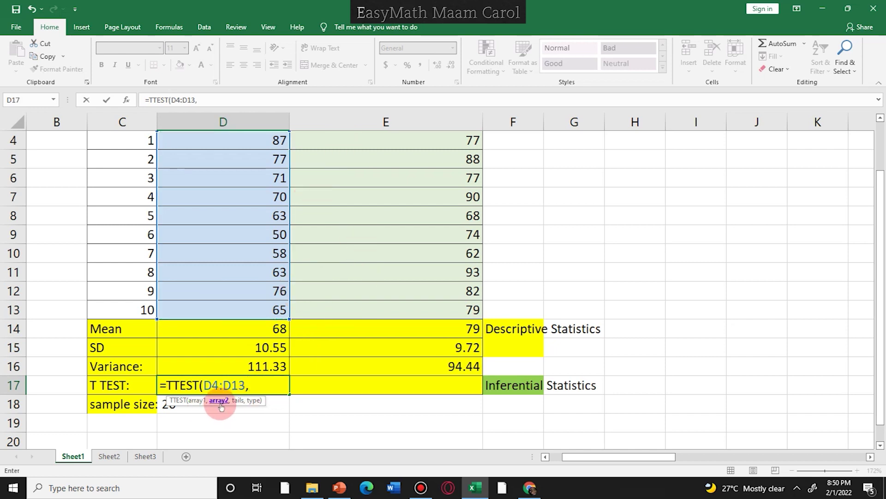
pyautogui.click(456, 146)
pyautogui.moveTo(457, 146); pyautogui.dragTo(451, 306)
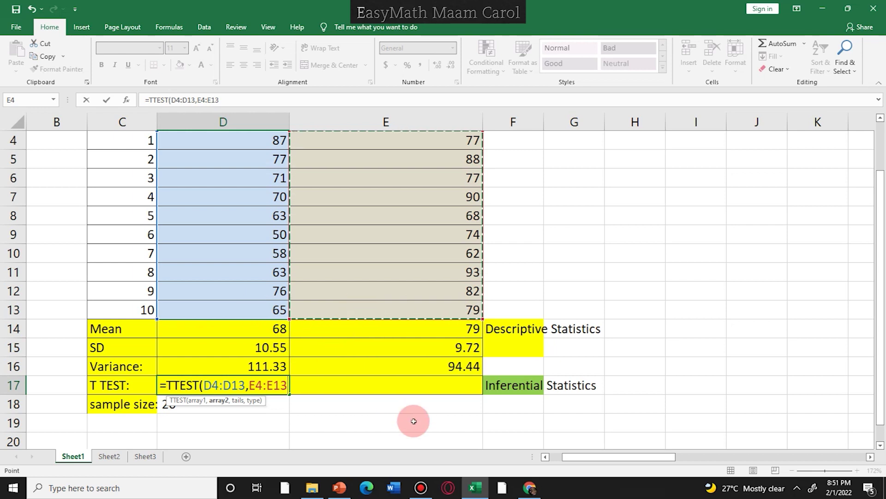
pyautogui.write(',2')
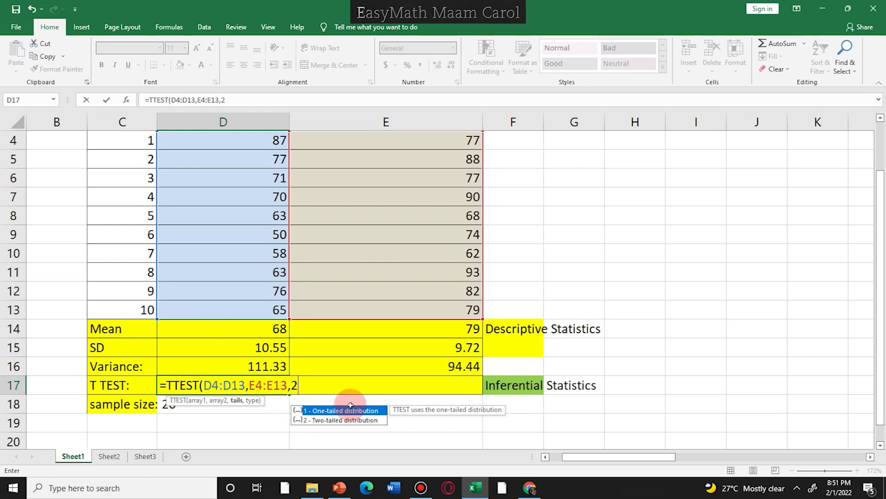
pyautogui.write(',')
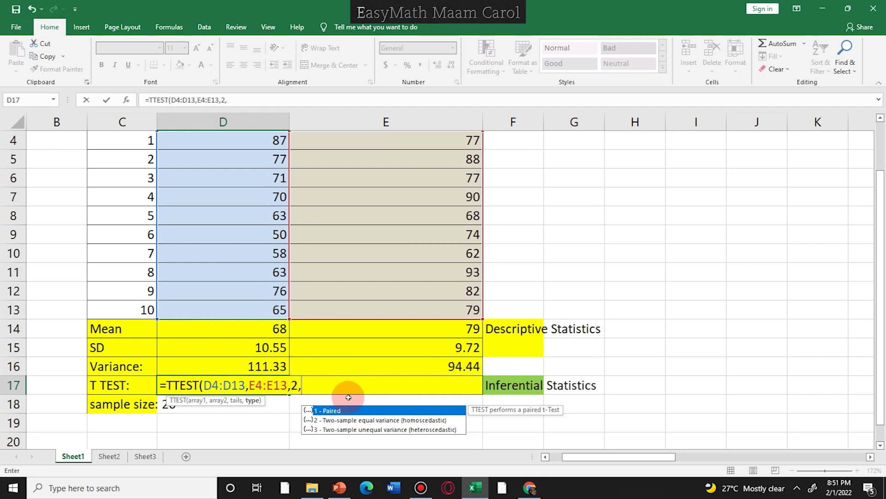
pyautogui.write('3')
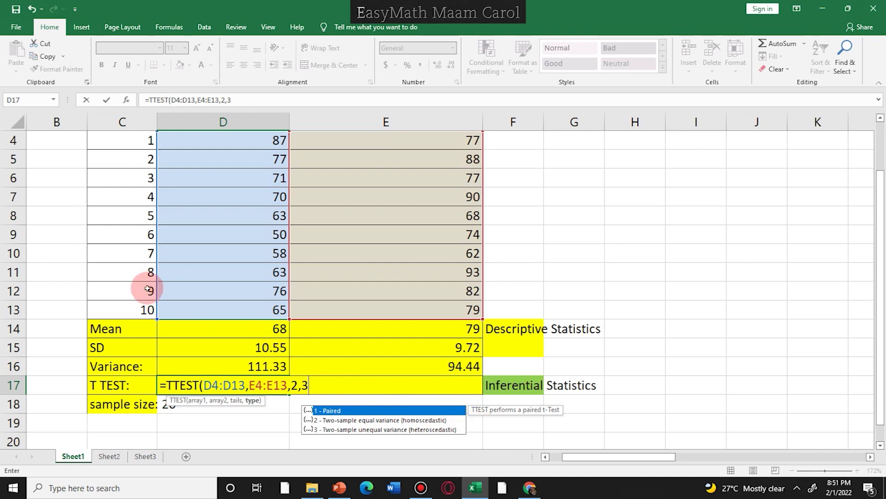
pyautogui.write(')')
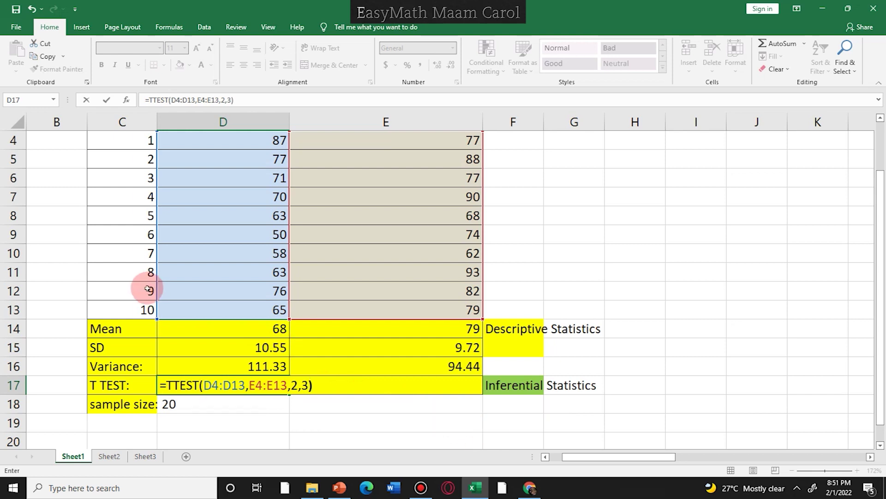
pyautogui.press('Return')
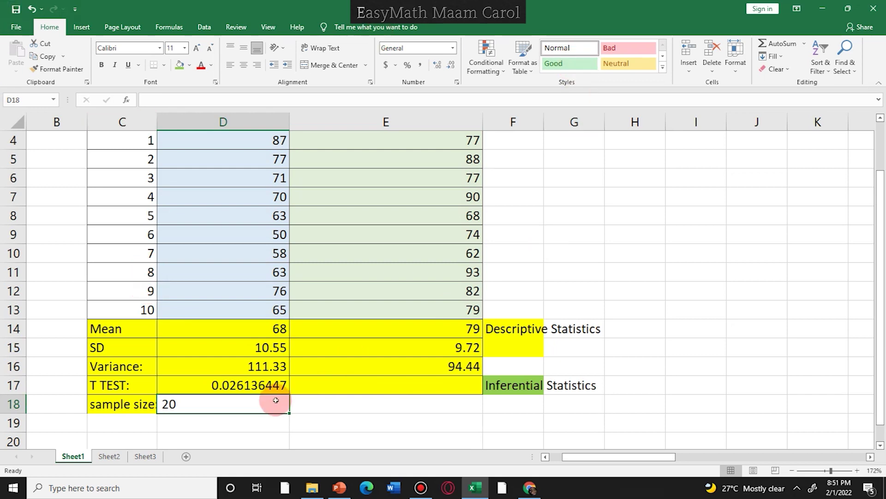
# Round the D17 p-value display to 0.026 and enter SIGNIFICANT in E17
pyautogui.click(263, 386)
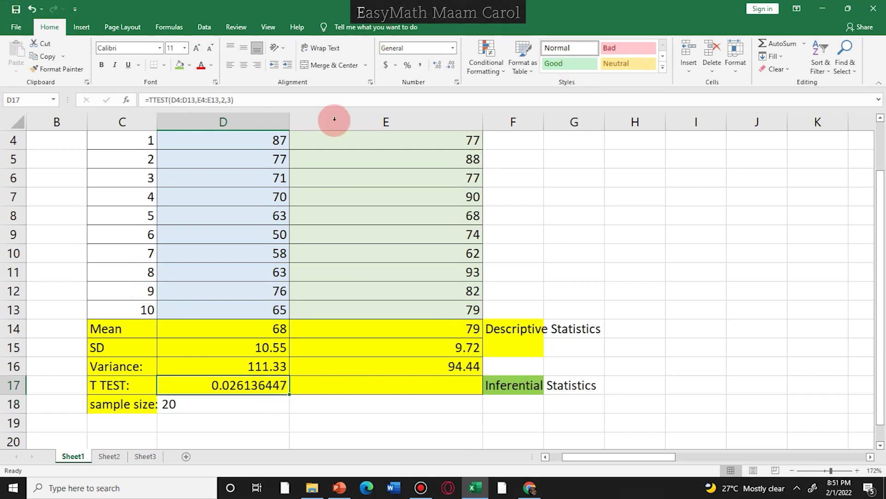
pyautogui.click(451, 67)
pyautogui.click(451, 68)
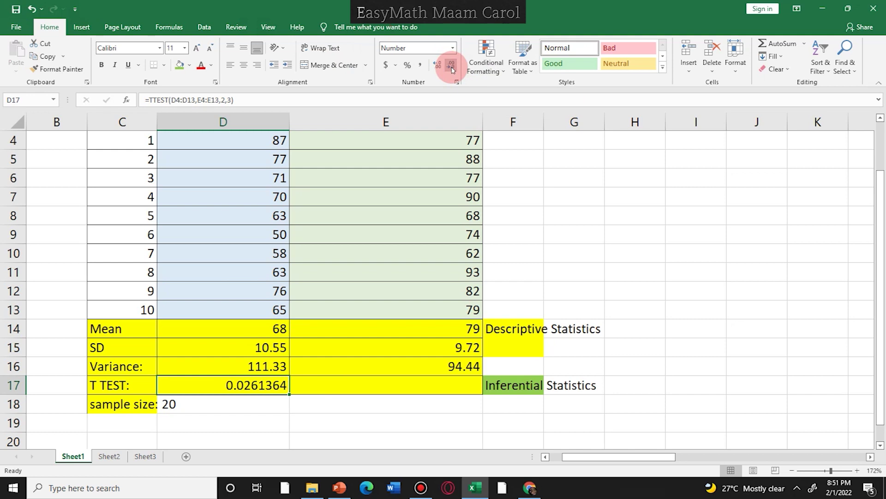
pyautogui.click(452, 68)
pyautogui.click(452, 67)
pyautogui.click(451, 68)
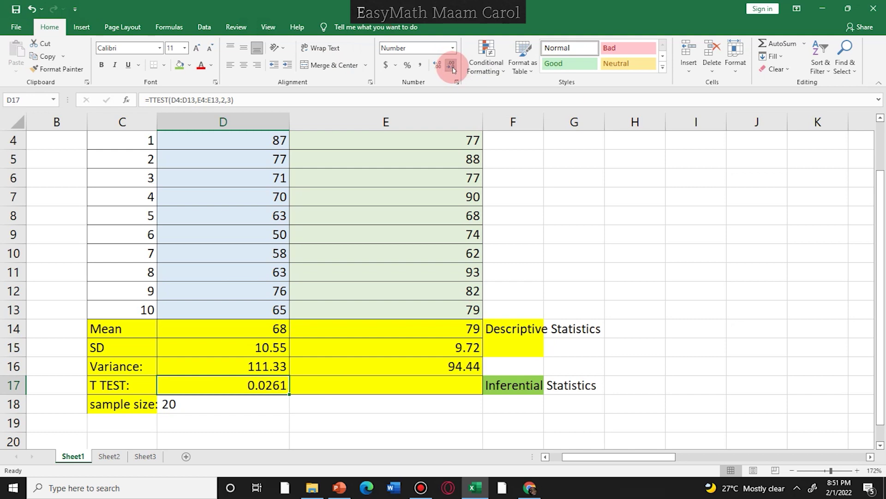
pyautogui.click(451, 68)
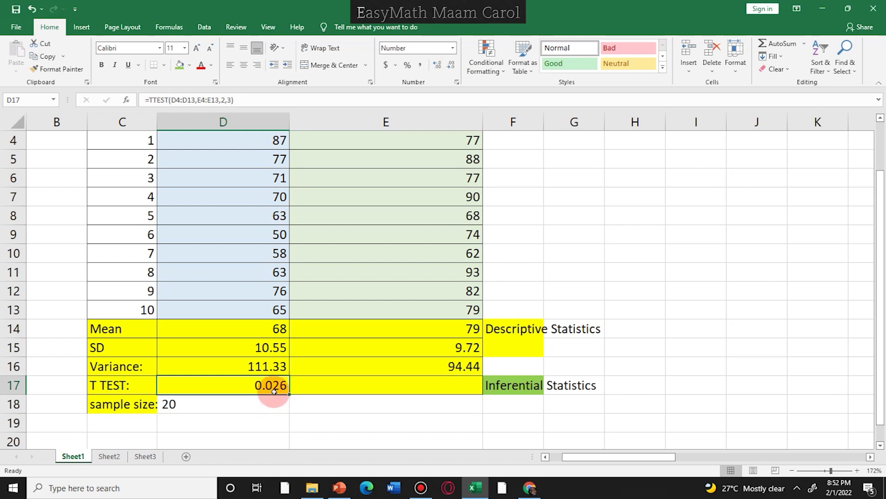
pyautogui.click(313, 388)
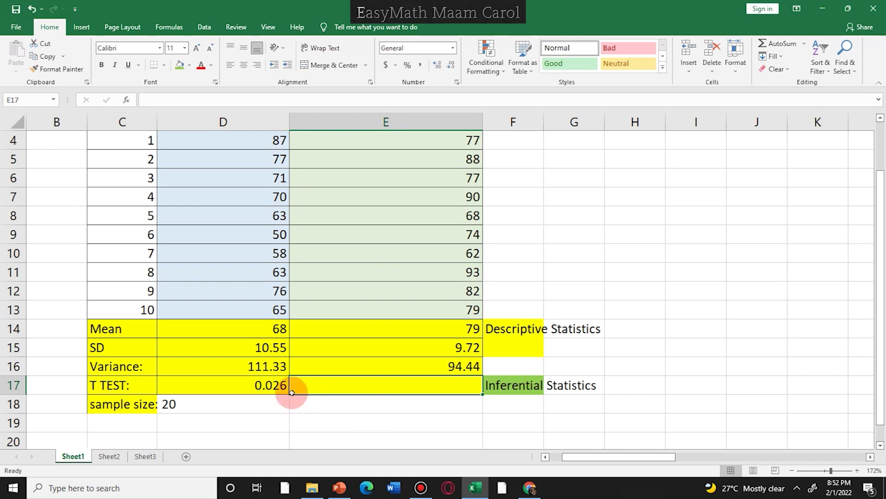
pyautogui.write('SIGNIFICANT')
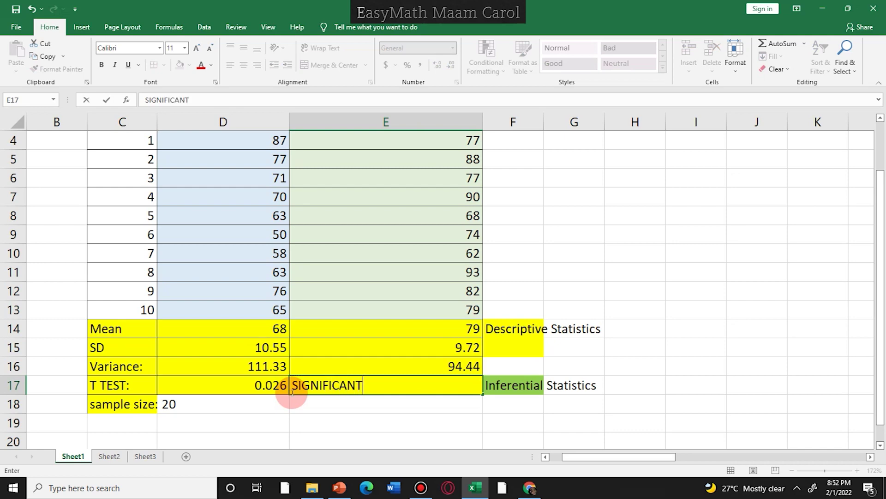
# Add the interpretation in C20–C23 reporting both groups' means, SDs and significance at p < .050
pyautogui.click(420, 487)
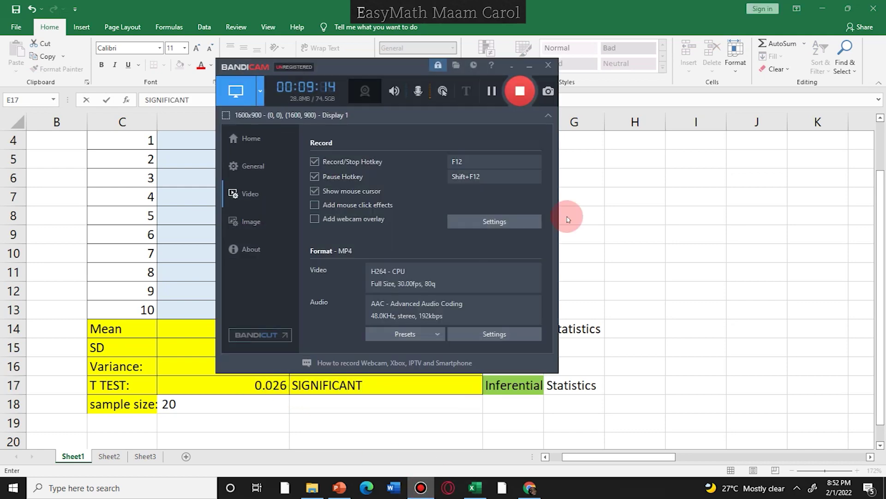
pyautogui.click(519, 90)
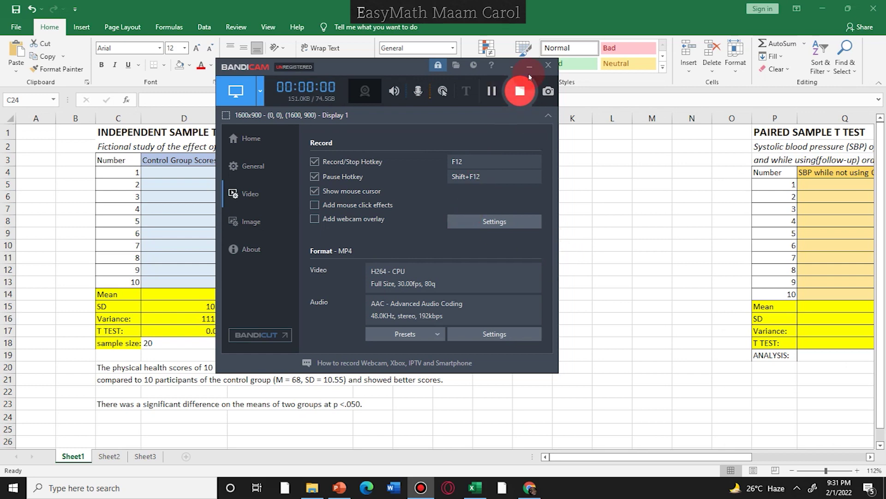
pyautogui.click(529, 67)
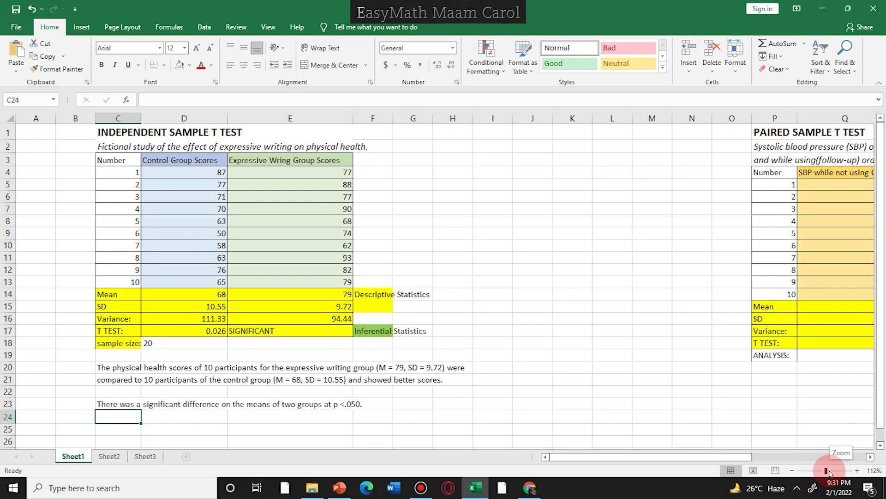
pyautogui.moveTo(827, 470); pyautogui.dragTo(831, 471)
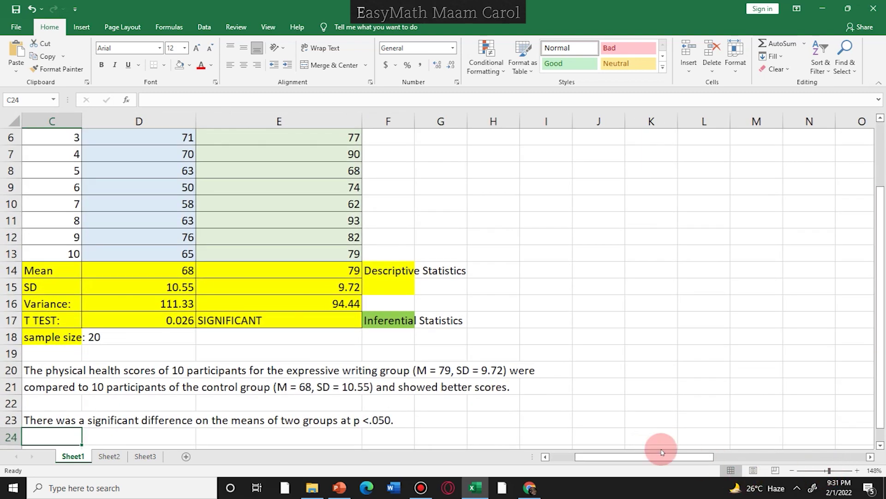
pyautogui.moveTo(632, 455); pyautogui.dragTo(619, 457)
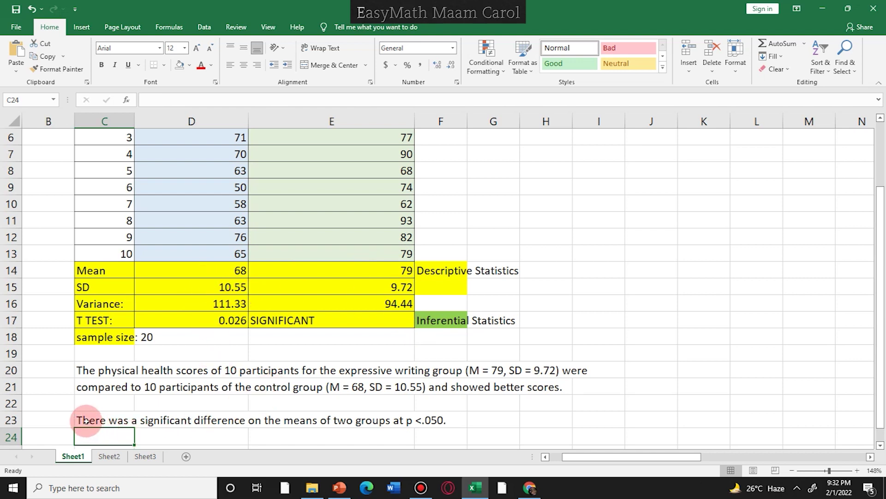
pyautogui.moveTo(86, 418); pyautogui.dragTo(444, 419)
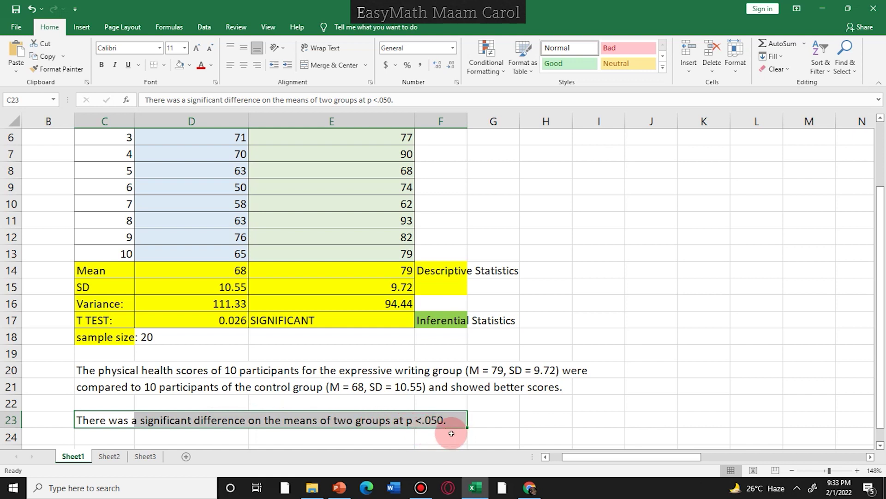
pyautogui.click(494, 421)
pyautogui.moveTo(410, 421); pyautogui.dragTo(429, 423)
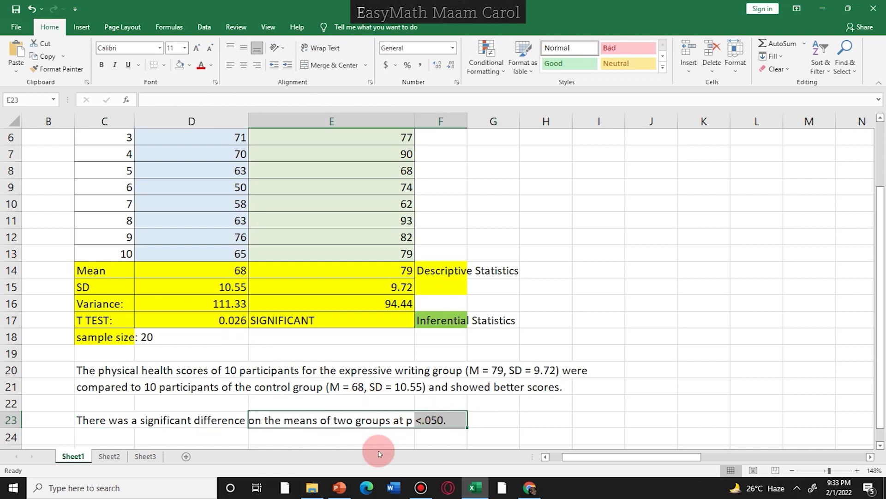
pyautogui.click(232, 323)
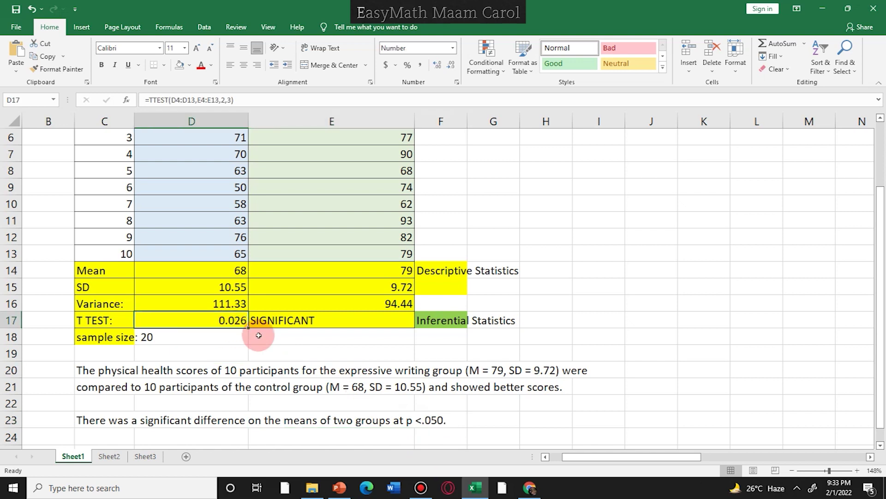